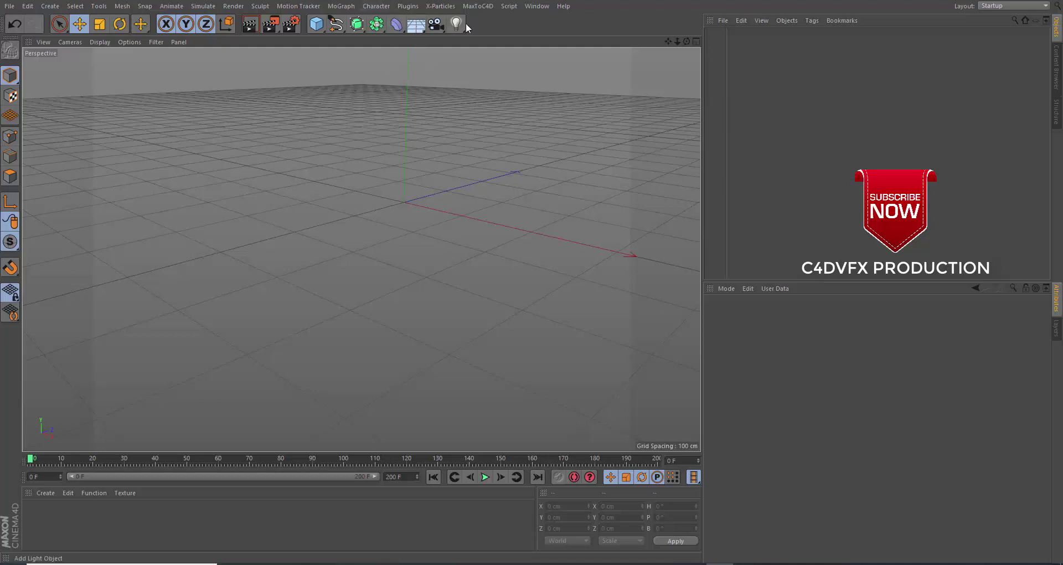
Add a Helix spline (200 cm radius, 720° end angle, 200 cm height) and show the Plugins menu.
left_click(337, 27)
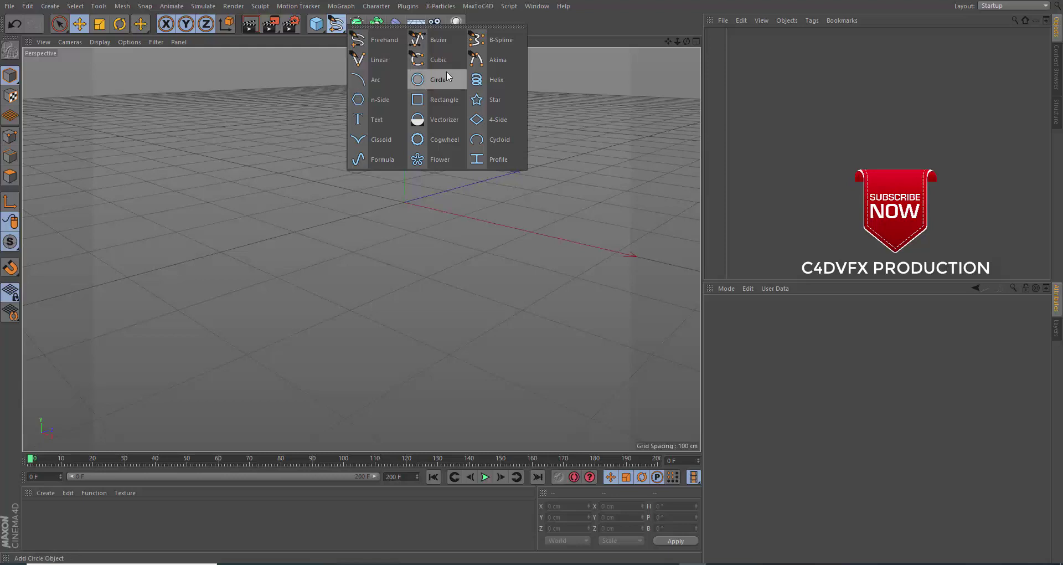
left_click(488, 81)
mouse_move(456, 175)
left_mouse_down("alt")
mouse_move(438, 210)
mouse_move(390, 143)
mouse_move(475, 201)
mouse_move(459, 194)
left_mouse_up("alt")
left_click(408, 6)
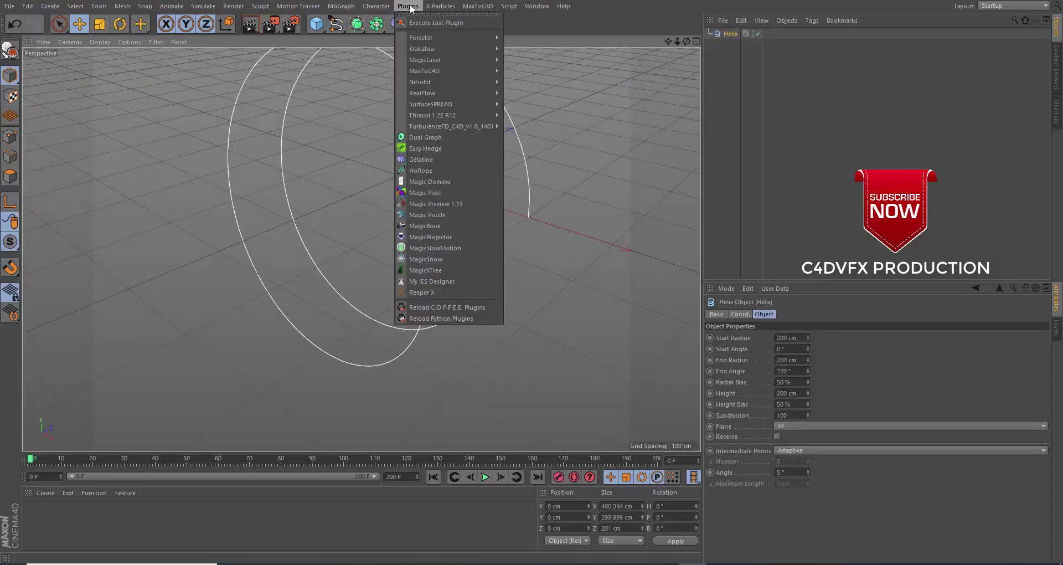
Add a Reeper X object and make the Helix its child so the rope follows it.
left_click(422, 291)
mouse_move(427, 238)
left_mouse_down("alt")
mouse_move(447, 206)
mouse_move(414, 185)
mouse_move(456, 241)
mouse_move(429, 278)
mouse_move(504, 241)
mouse_move(371, 265)
left_mouse_up("alt")
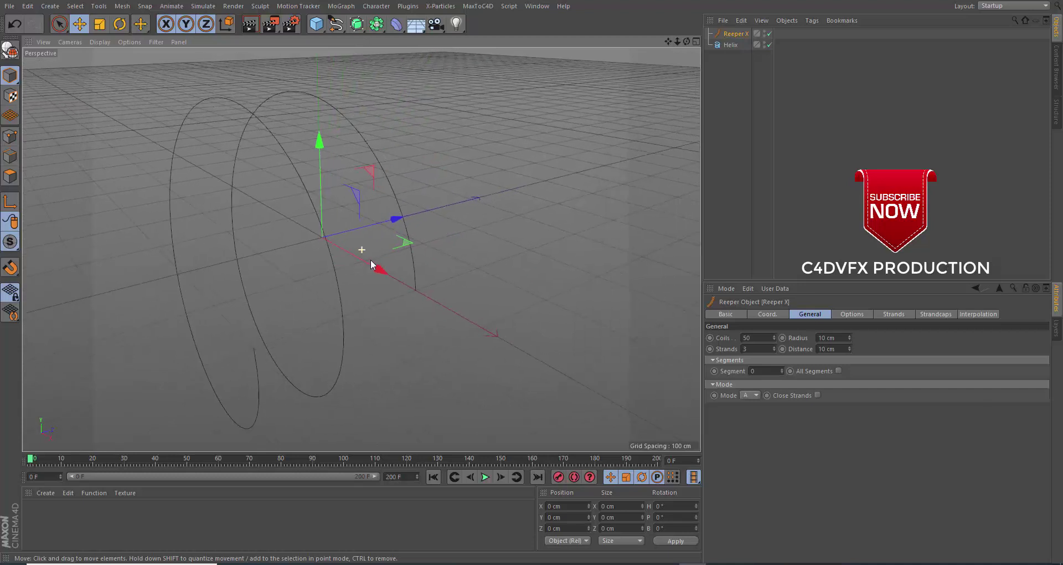
left_click_drag(731, 45, 736, 33)
mouse_move(474, 214)
left_mouse_down("alt")
mouse_move(398, 166)
mouse_move(413, 221)
mouse_move(218, 275)
left_mouse_up("alt")
scroll(218, 275, "up", 5)
scroll(284, 227, "down", 5)
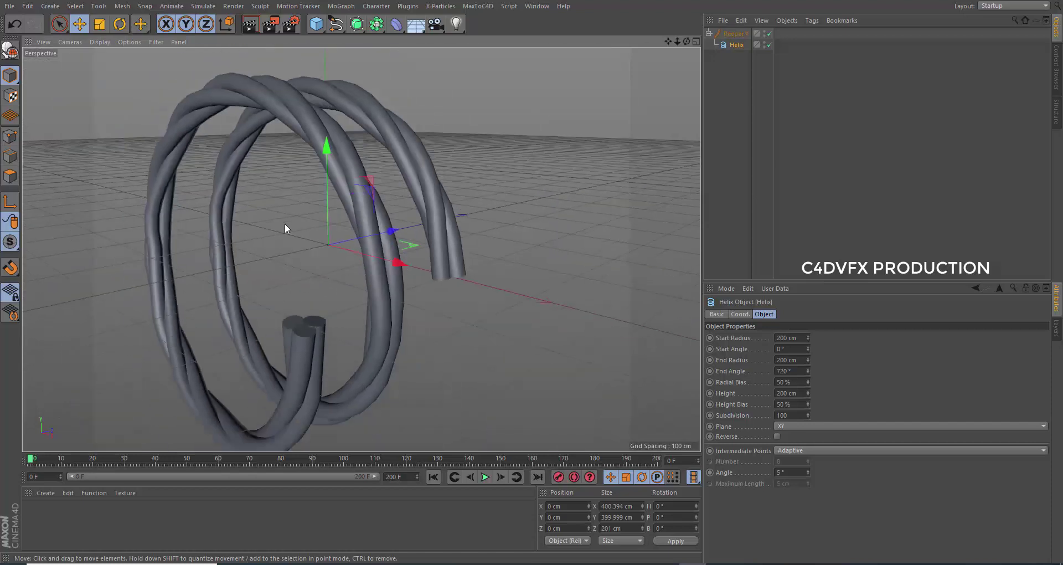
left_click_drag(284, 231, 310, 222, "alt")
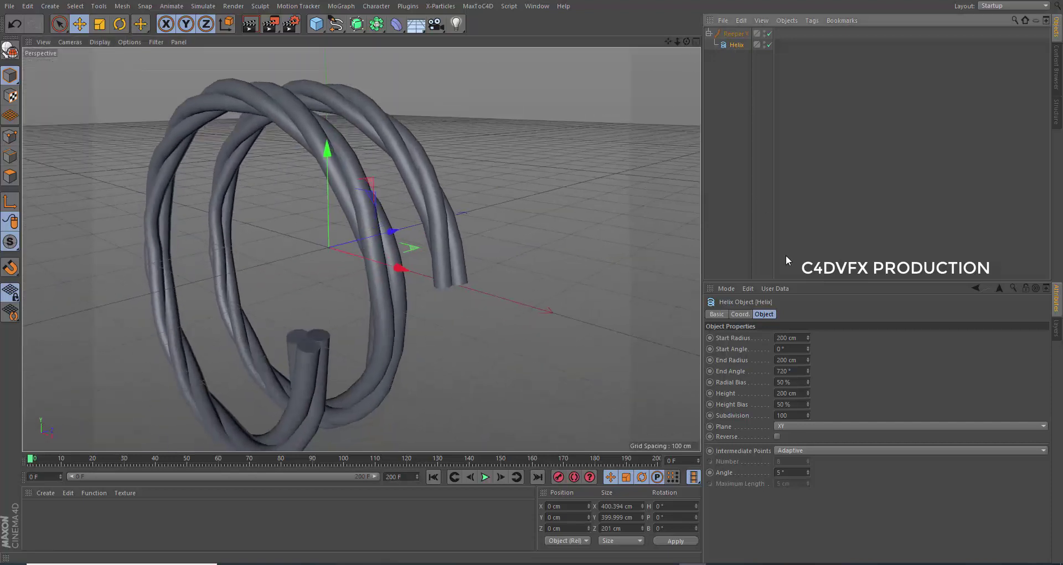
Set the helix start radius to 150 cm, start angle to -457° and height to 378 cm.
left_click_drag(805, 339, 808, 387)
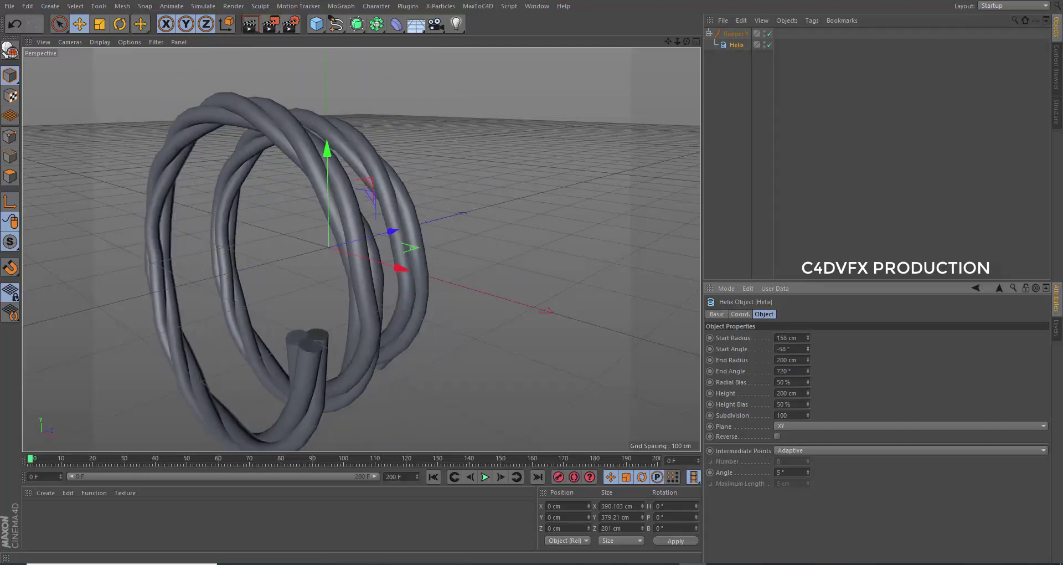
left_click_drag(807, 348, 808, 340)
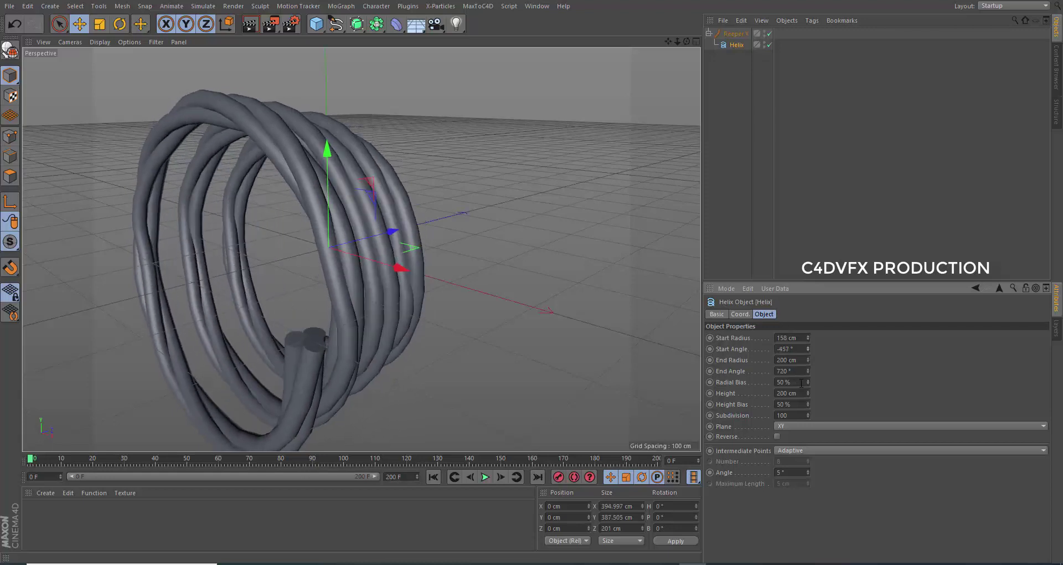
left_click_drag(808, 393, 808, 355)
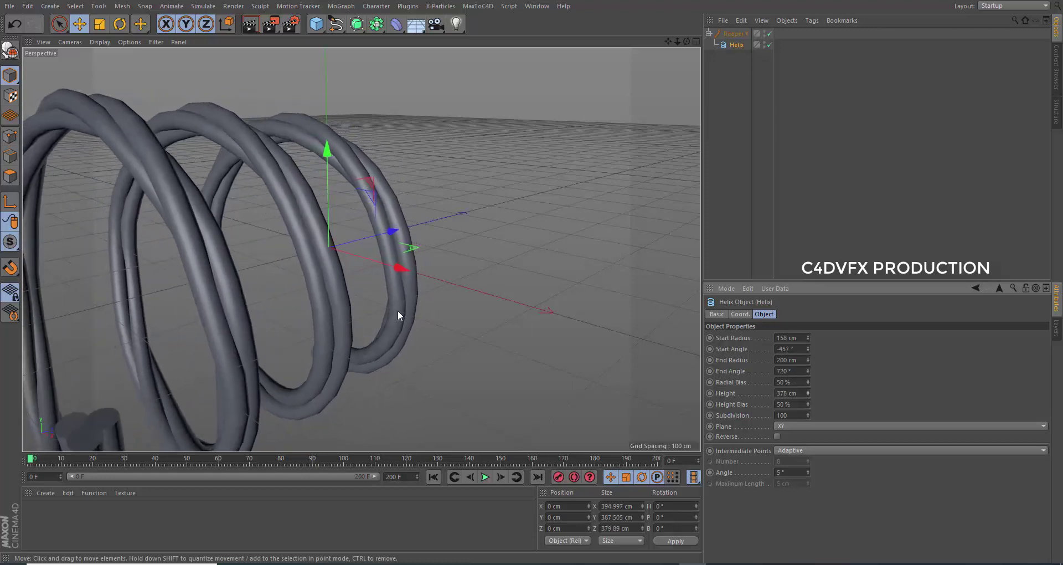
mouse_move(239, 291)
left_mouse_down("alt")
mouse_move(447, 258)
mouse_move(426, 297)
mouse_move(475, 309)
mouse_move(478, 295)
left_mouse_up("alt")
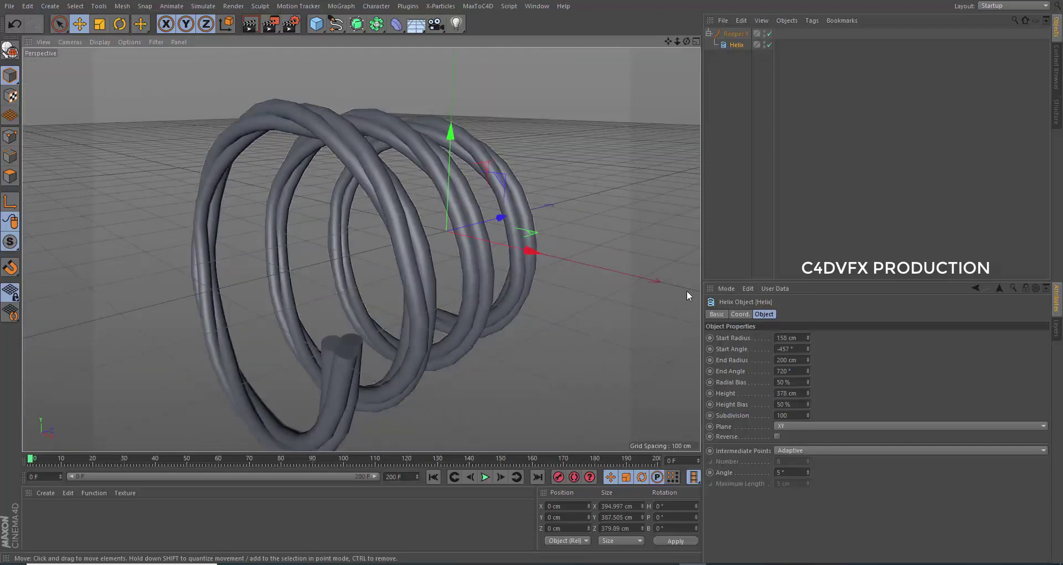
Give Reeper X 411 coils, a 4 cm strand radius and 7 strands, then inspect the rope.
left_click(736, 33)
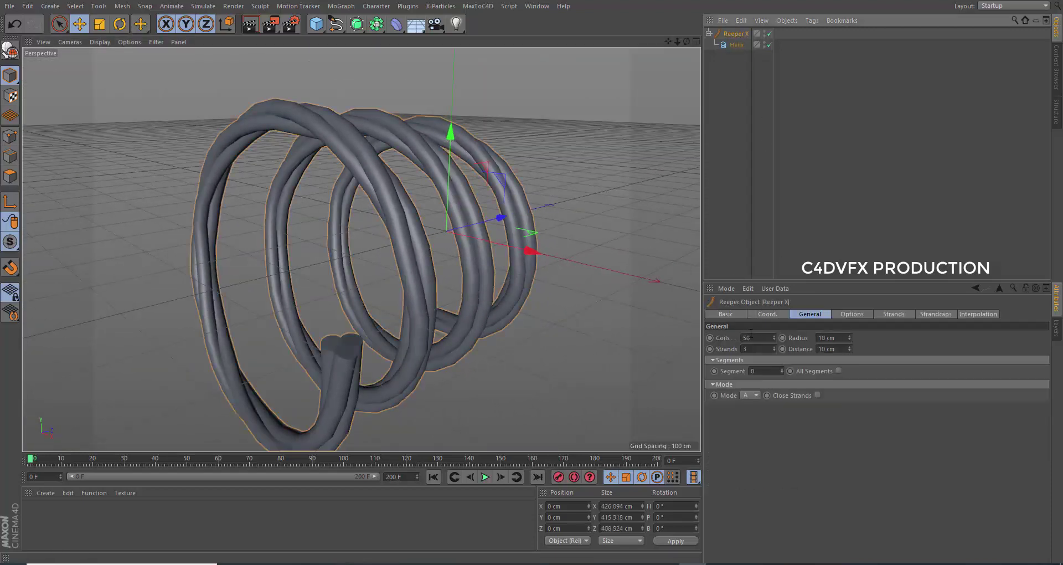
mouse_move(774, 337)
left_mouse_down()
mouse_move(774, 316)
mouse_move(769, 335)
left_mouse_up()
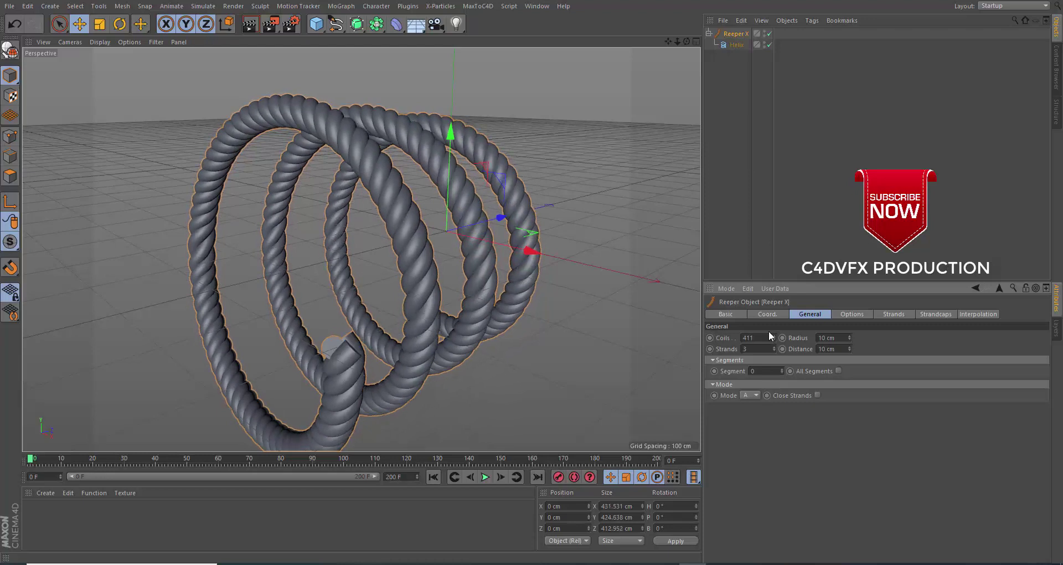
mouse_move(849, 337)
left_mouse_down()
mouse_move(849, 354)
mouse_move(849, 321)
mouse_move(849, 348)
left_mouse_up()
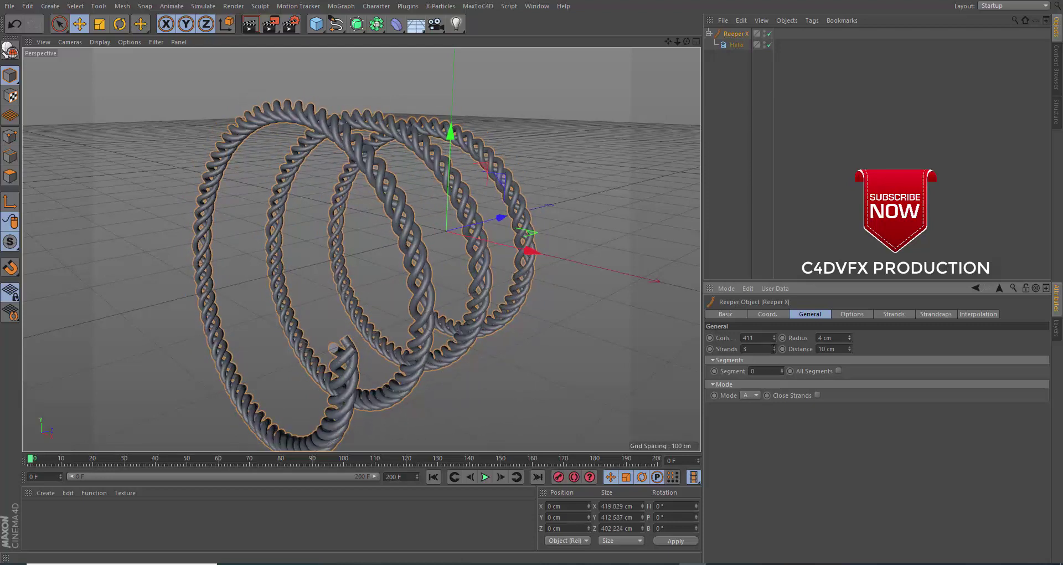
left_click_drag(774, 348, 774, 332)
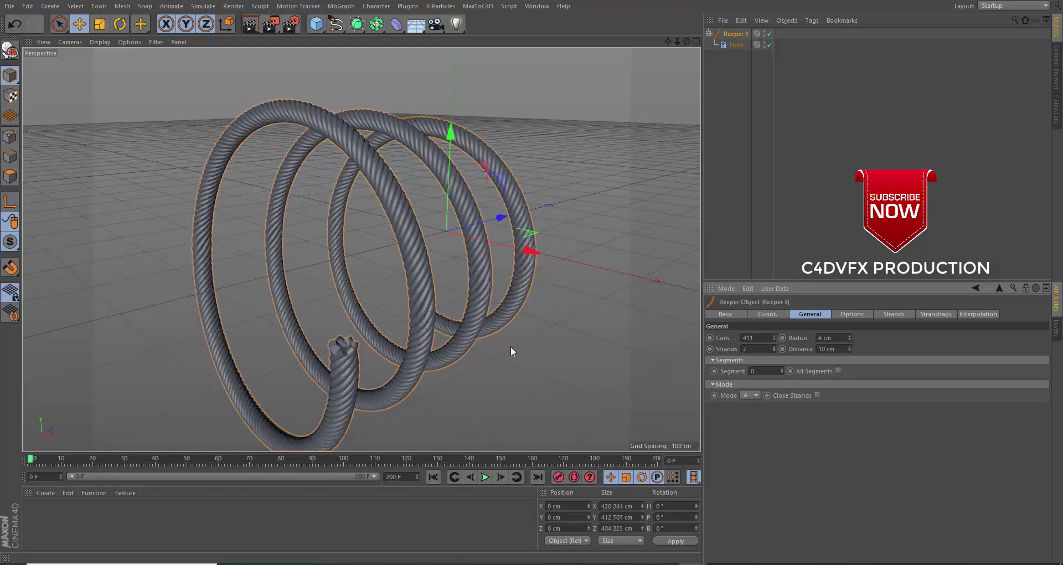
left_click_drag(510, 347, 387, 325, "alt")
scroll(425, 278, "down", 5)
left_click_drag(426, 278, 406, 253, "alt")
scroll(313, 284, "up", 10)
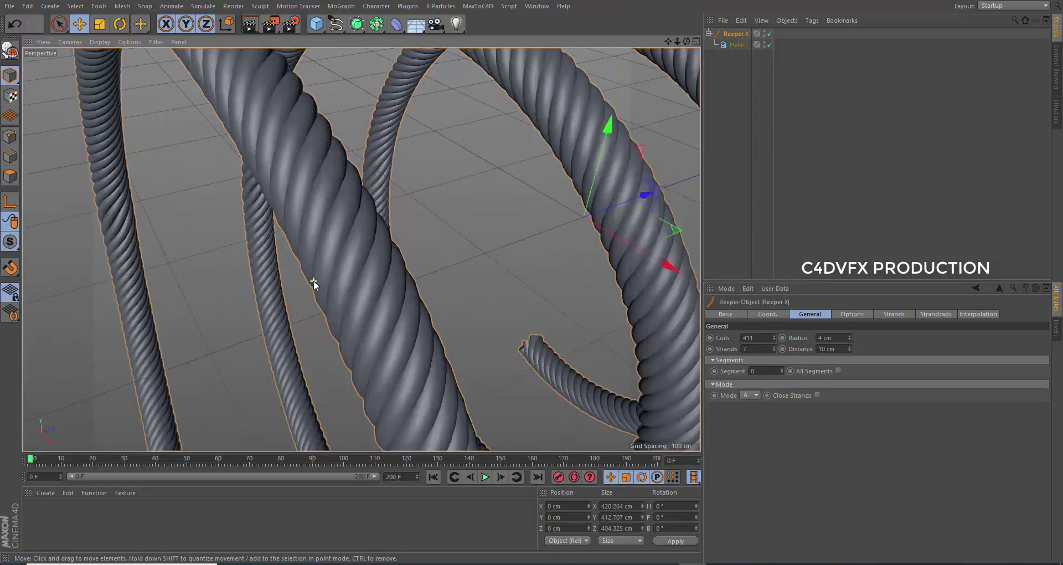
scroll(314, 284, "down", 5)
mouse_move(361, 288)
left_mouse_down("alt")
mouse_move(436, 337)
mouse_move(453, 390)
mouse_move(270, 327)
mouse_move(296, 285)
mouse_move(474, 251)
mouse_move(486, 282)
mouse_move(443, 287)
left_mouse_up("alt")
scroll(269, 327, "down", 5)
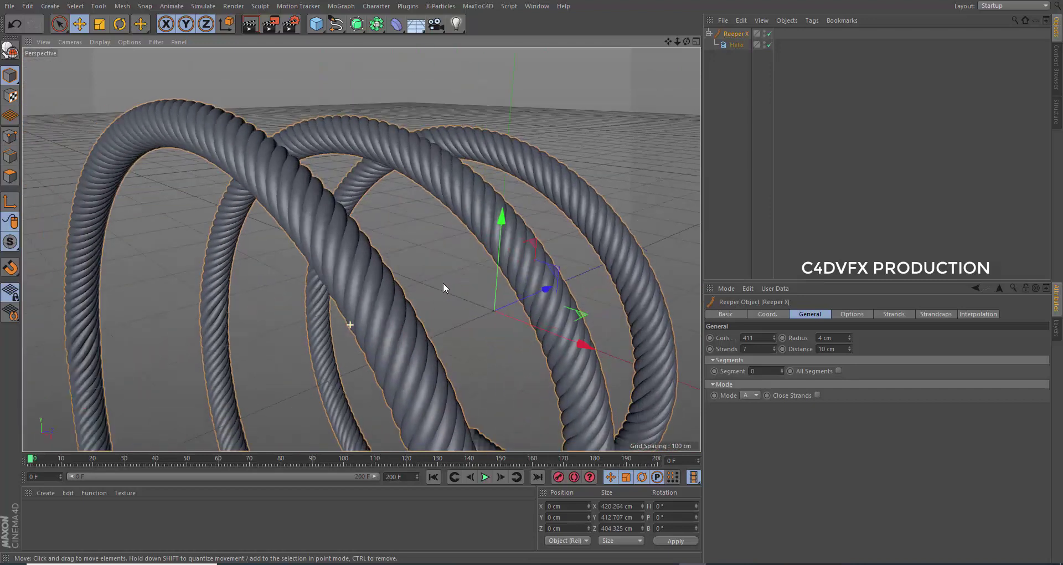
Create a new material Mat and add a Beckmann reflectance layer to it.
left_click(48, 491)
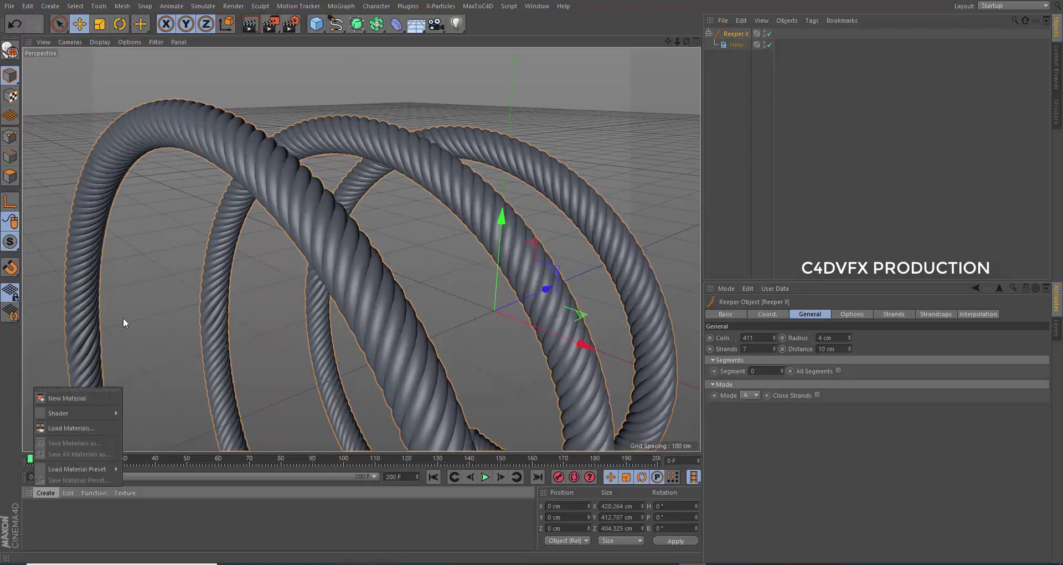
left_click(64, 397)
double_click(41, 509)
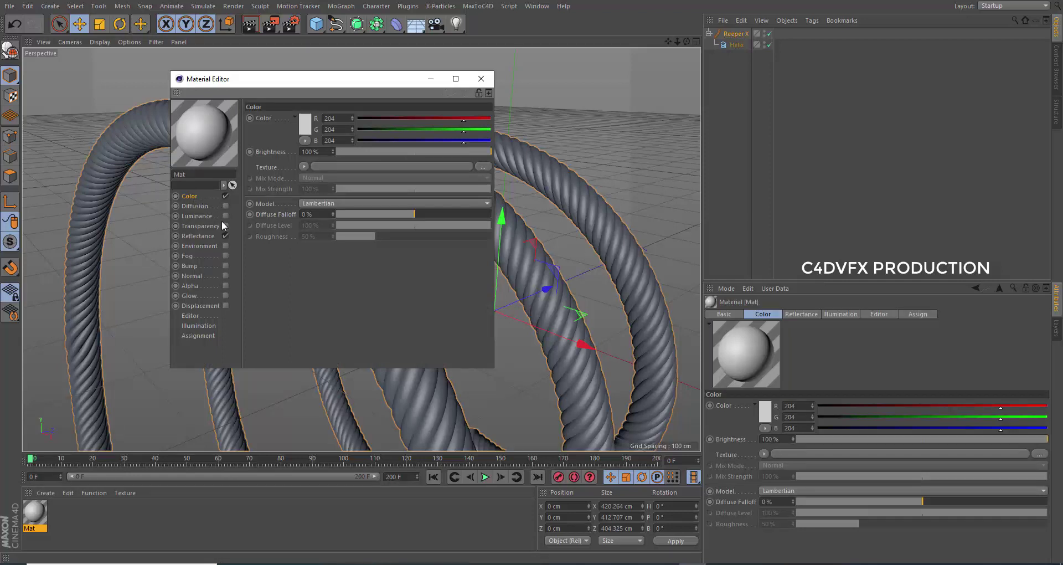
left_click(207, 236)
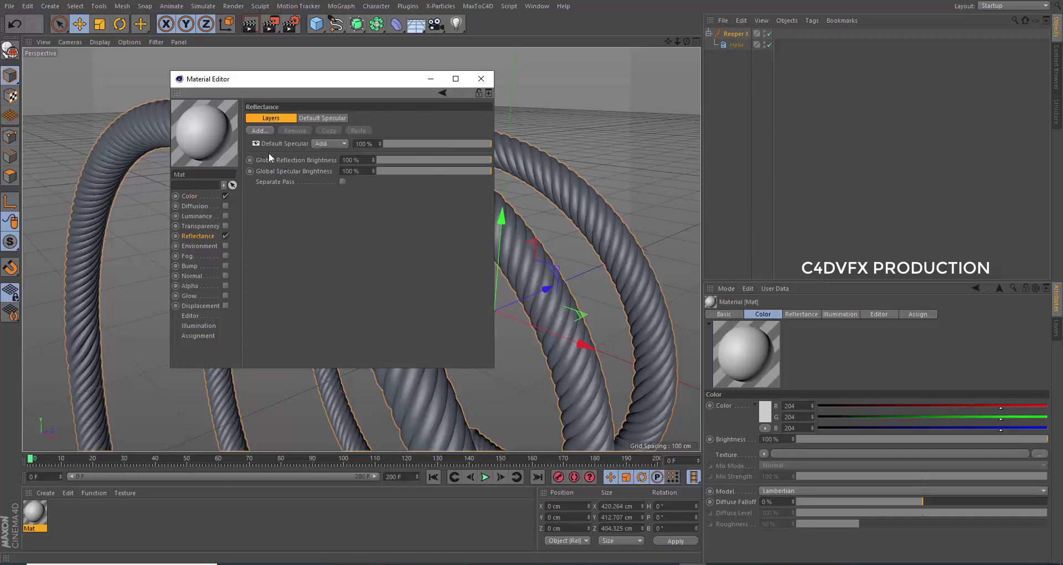
left_click(258, 131)
left_click(302, 144)
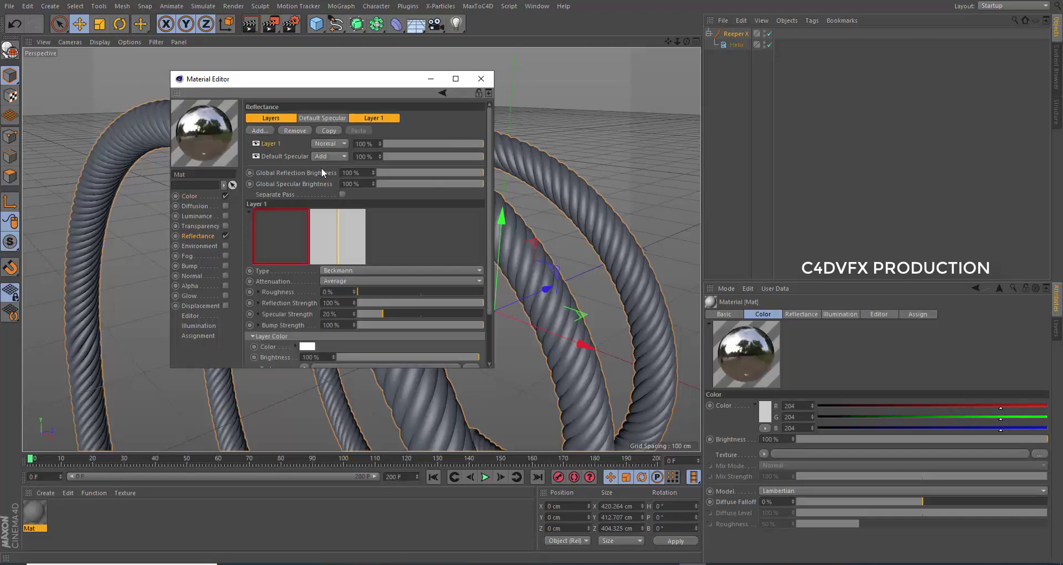
Set the layer's Fresnel to Conductor with the Copper Oxide preset and close the editor.
scroll(483, 303, "down", 3)
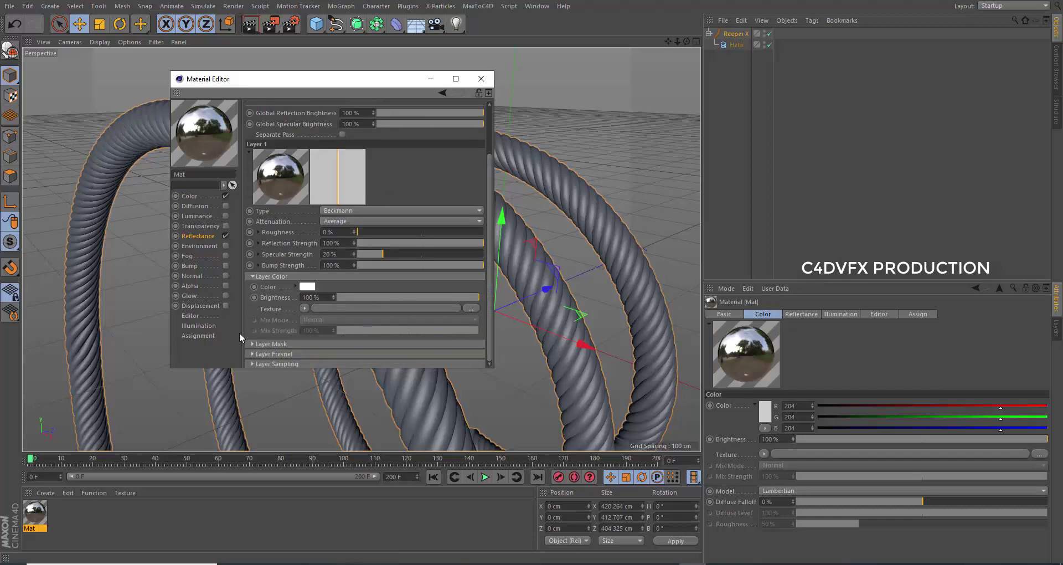
left_click(252, 354)
scroll(396, 309, "down", 3)
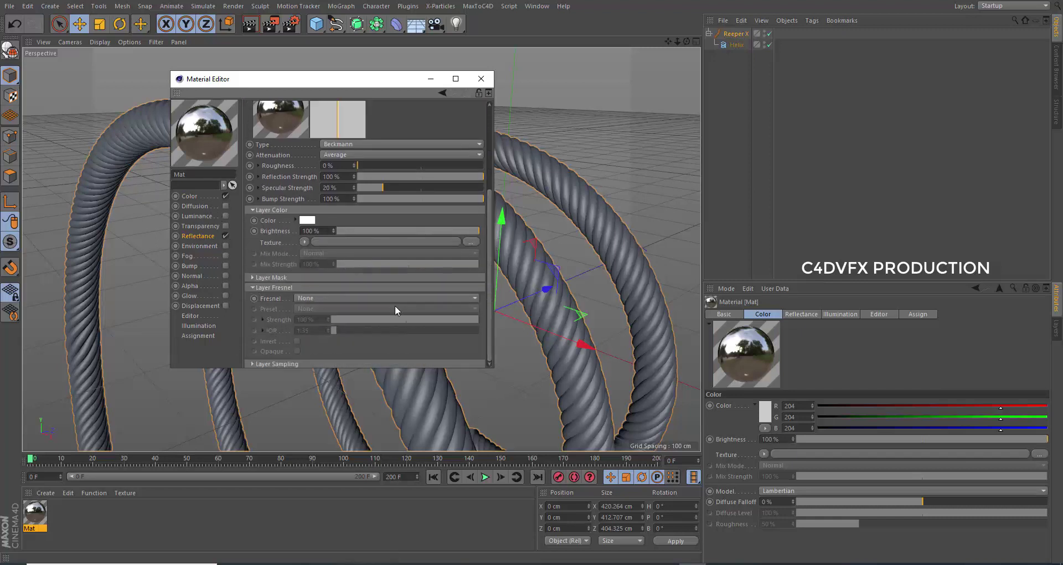
left_click(303, 298)
left_click(306, 309)
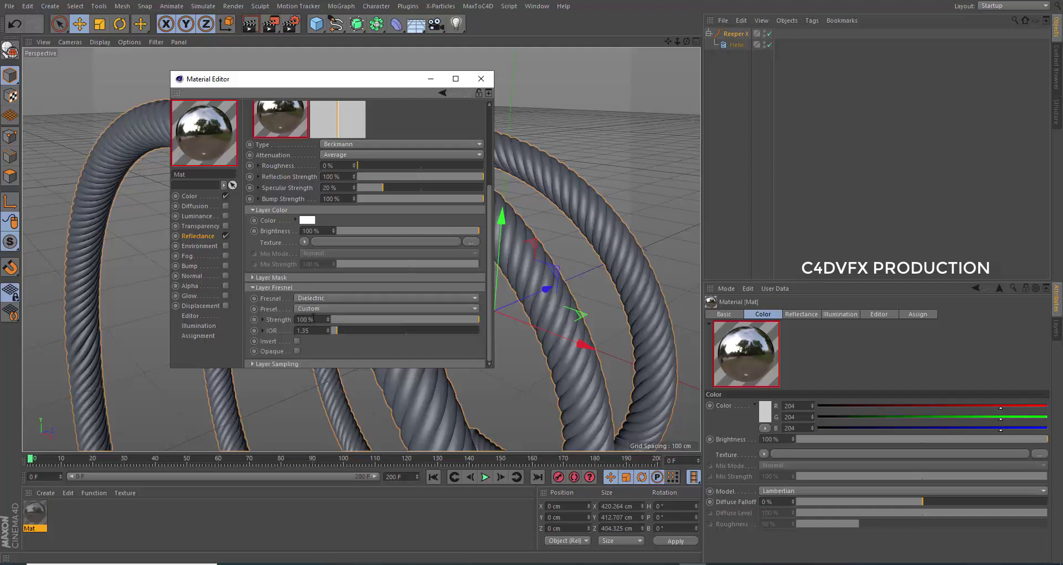
left_click(313, 309)
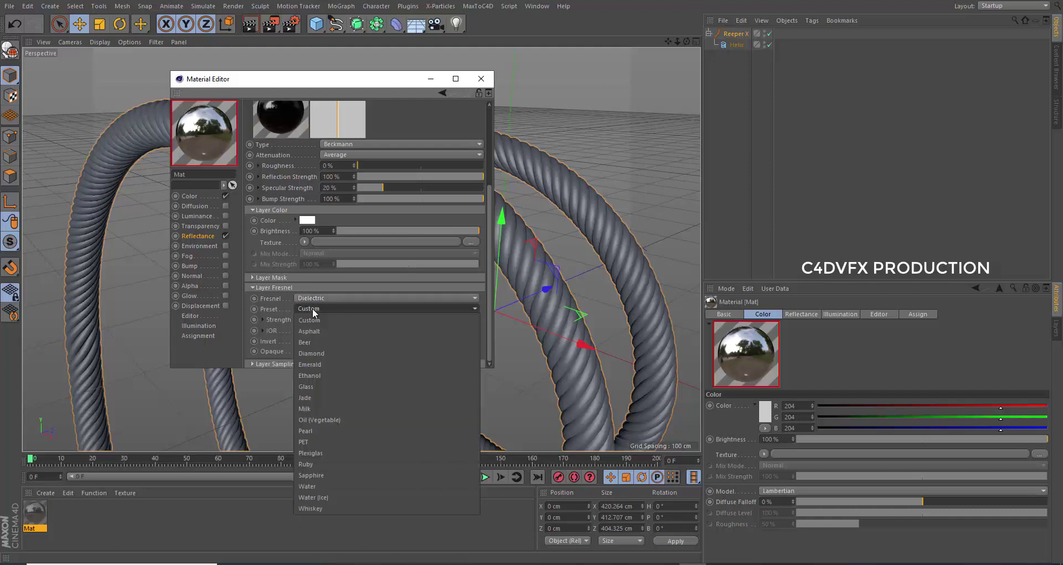
left_click(308, 299)
left_click(308, 299)
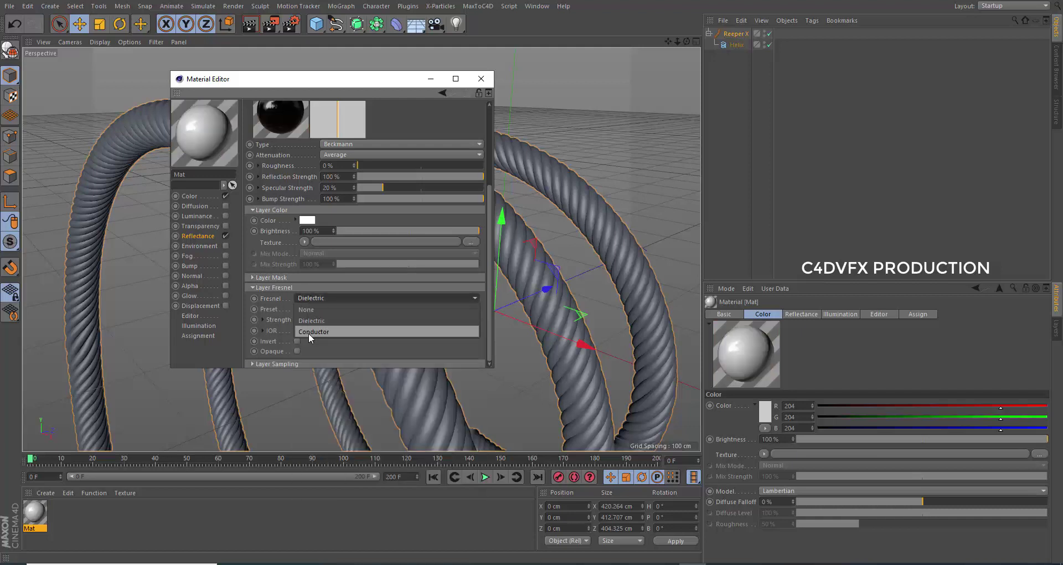
left_click(309, 332)
left_click(312, 308)
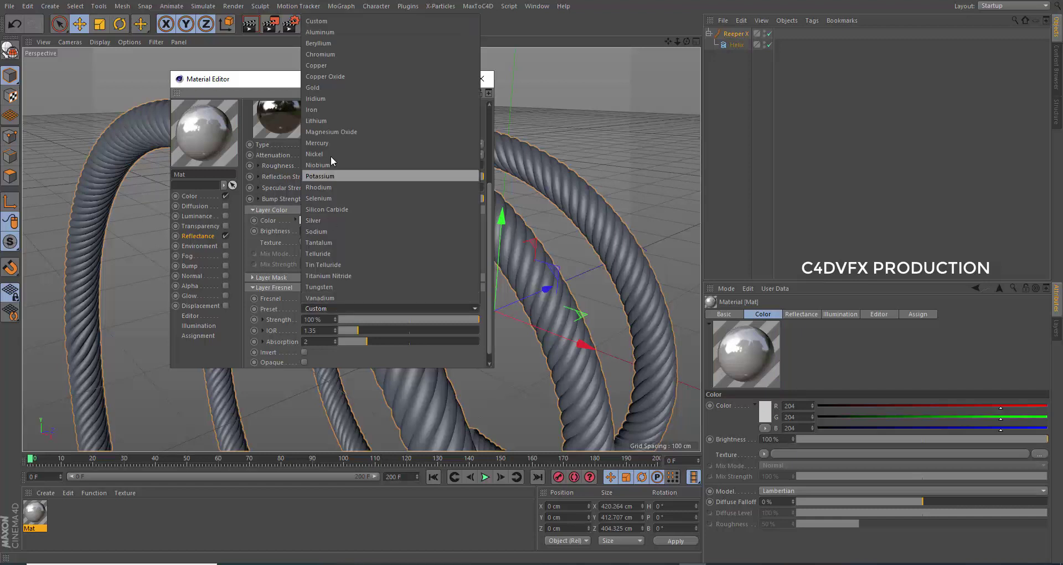
left_click(319, 76)
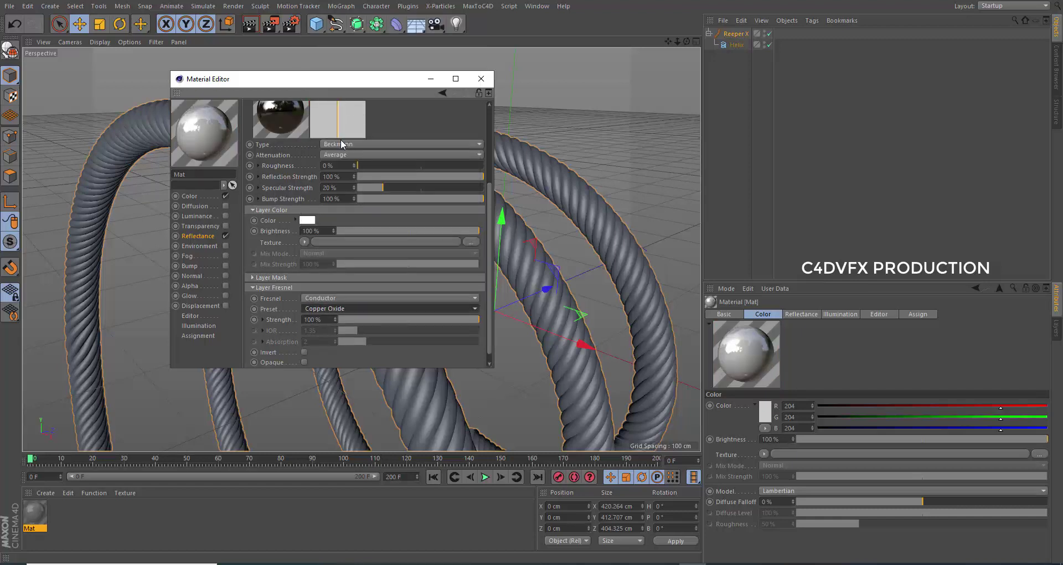
left_click(481, 79)
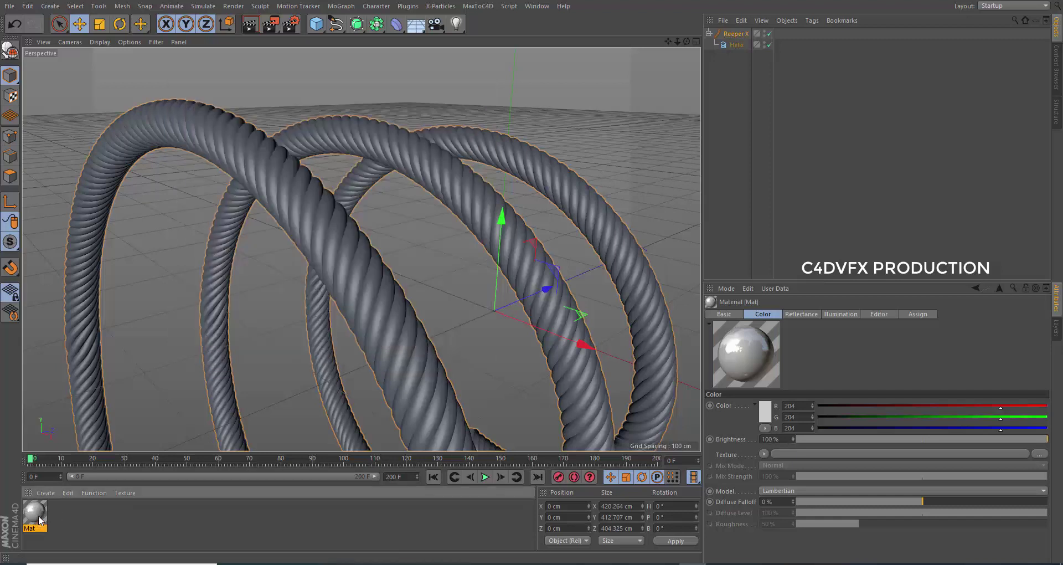
Apply Mat to the Reeper X rope, preview the render, and give Mat an orange colour.
left_click_drag(39, 519, 88, 346)
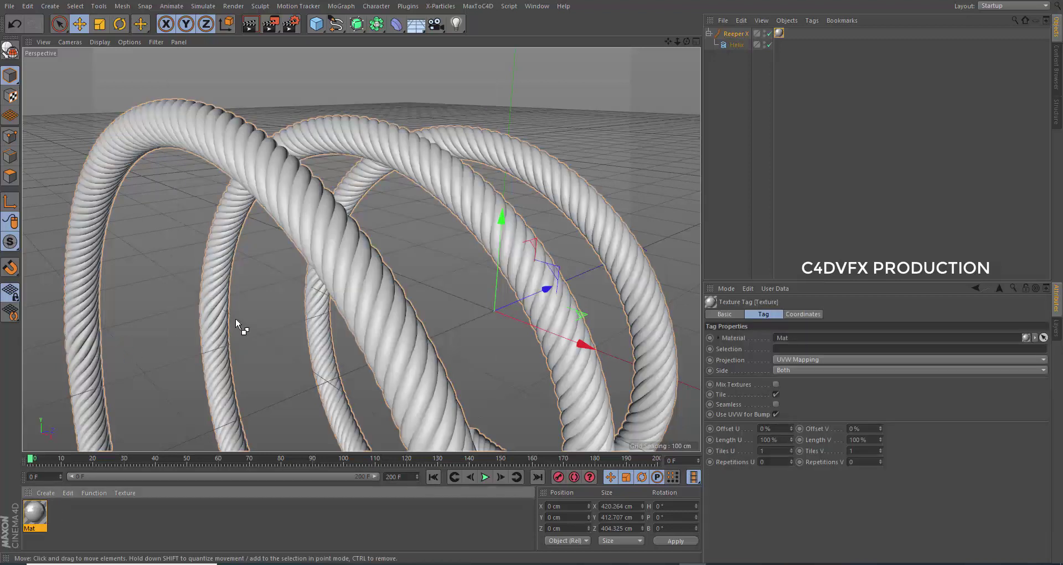
key("ctrl+r")
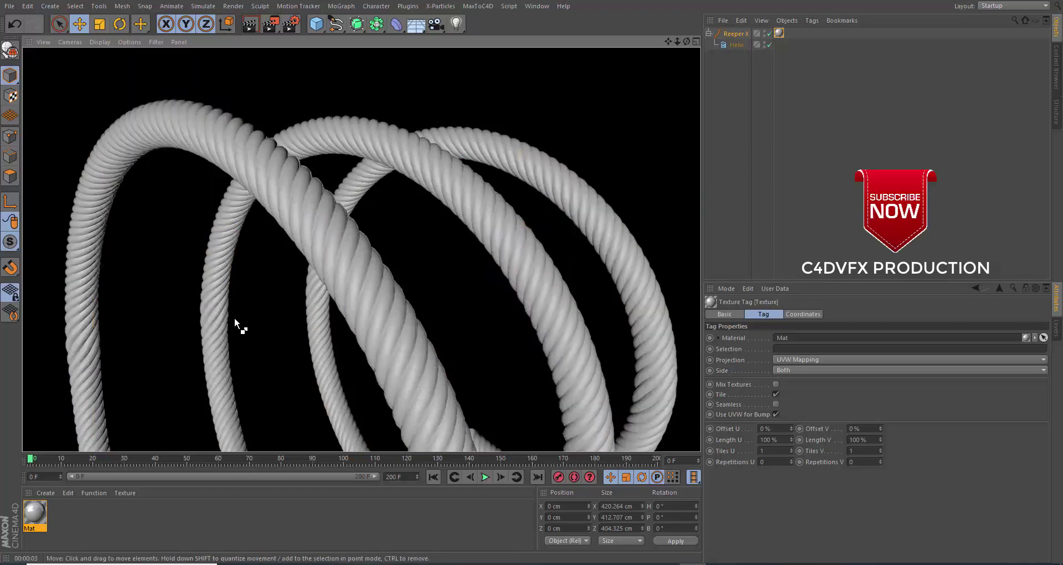
double_click(35, 513)
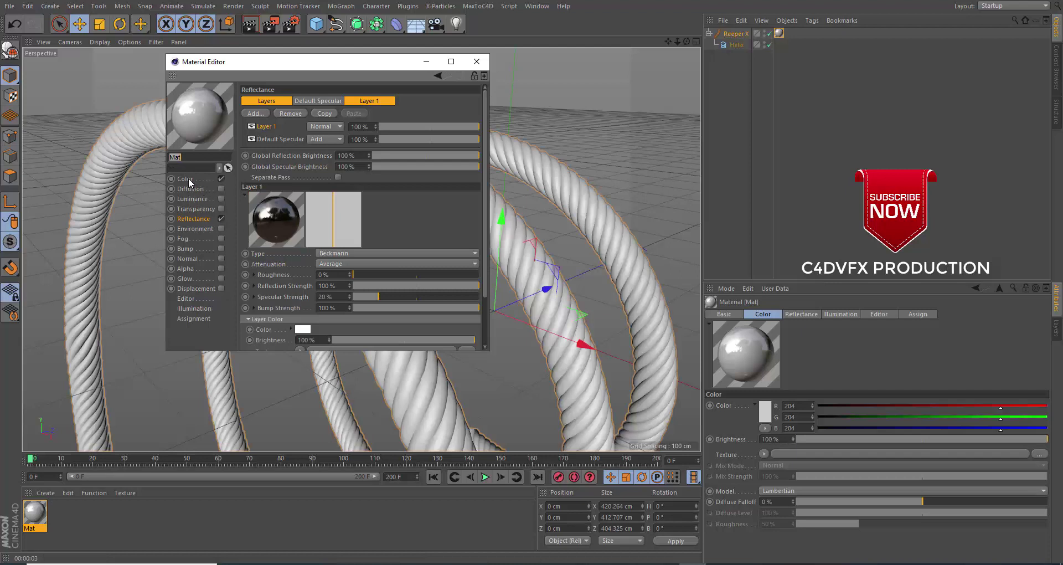
left_click(185, 179)
left_click(299, 113)
mouse_move(287, 126)
left_mouse_down()
mouse_move(278, 73)
mouse_move(304, 72)
left_mouse_up()
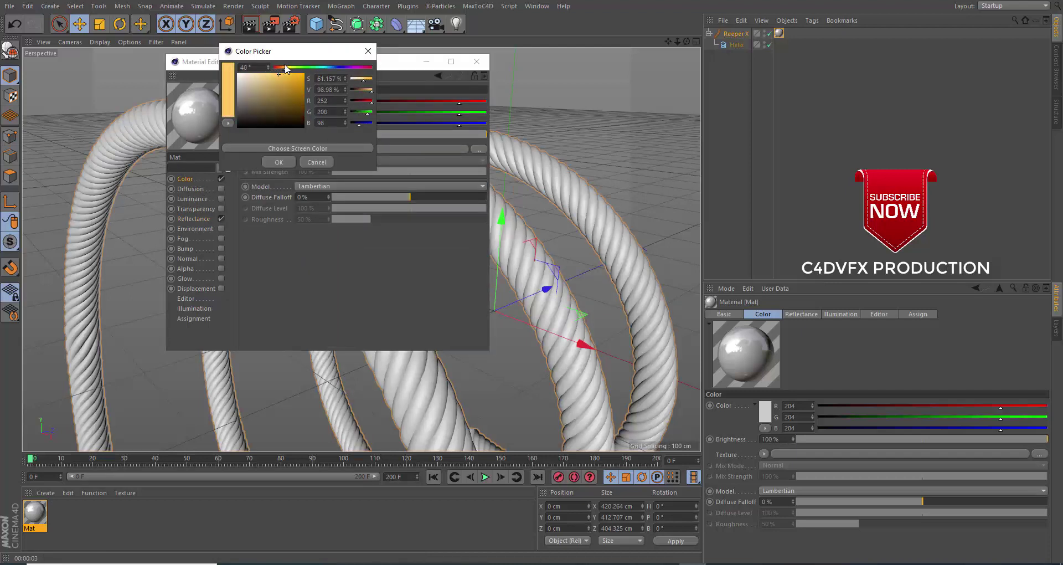
left_click(284, 161)
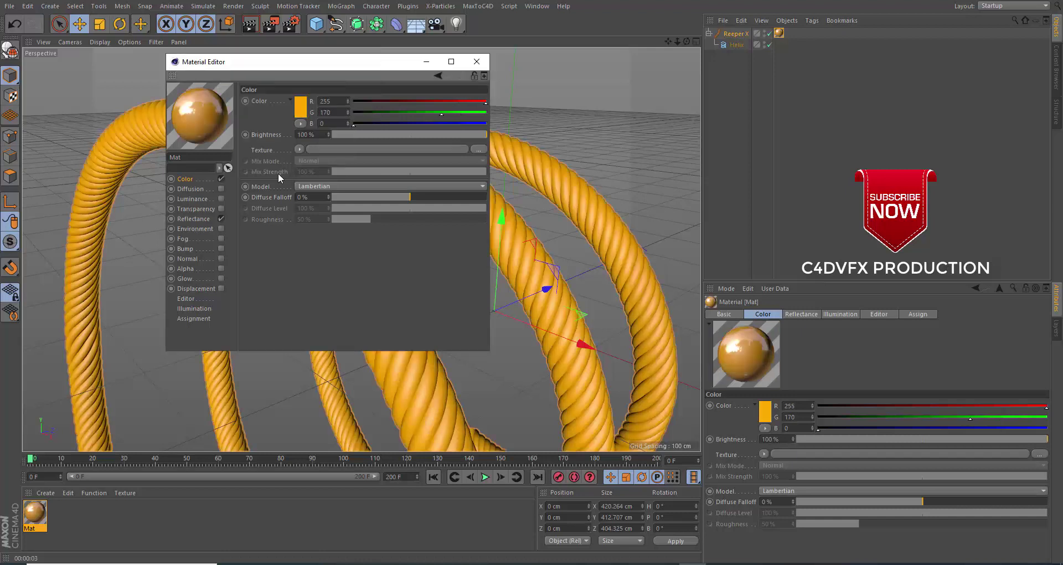
Refine Mat's colour to reddish brown RGB 135, 78, 48 and put the editor away.
left_click(306, 107)
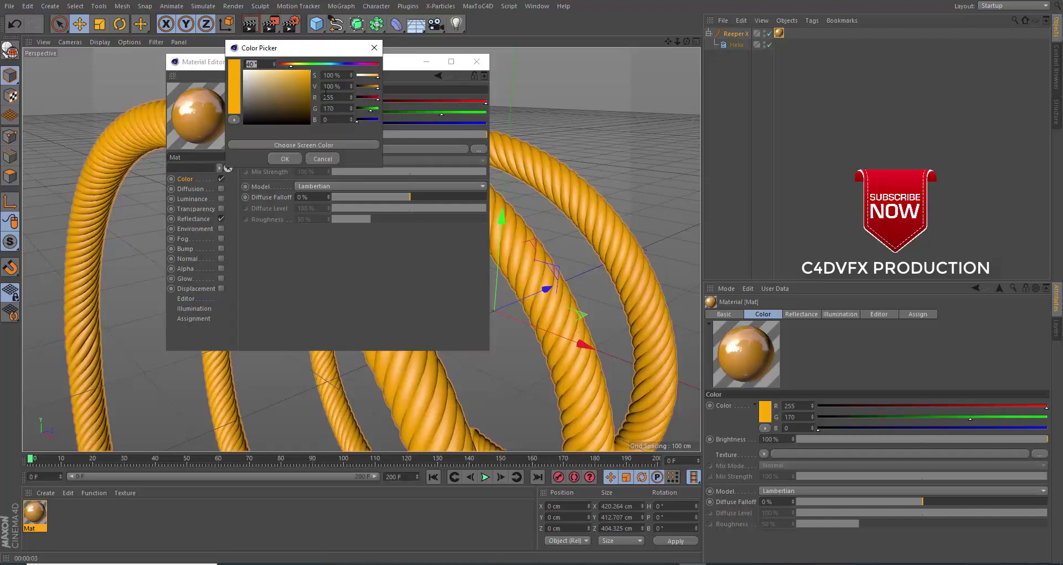
left_click_drag(299, 104, 315, 103)
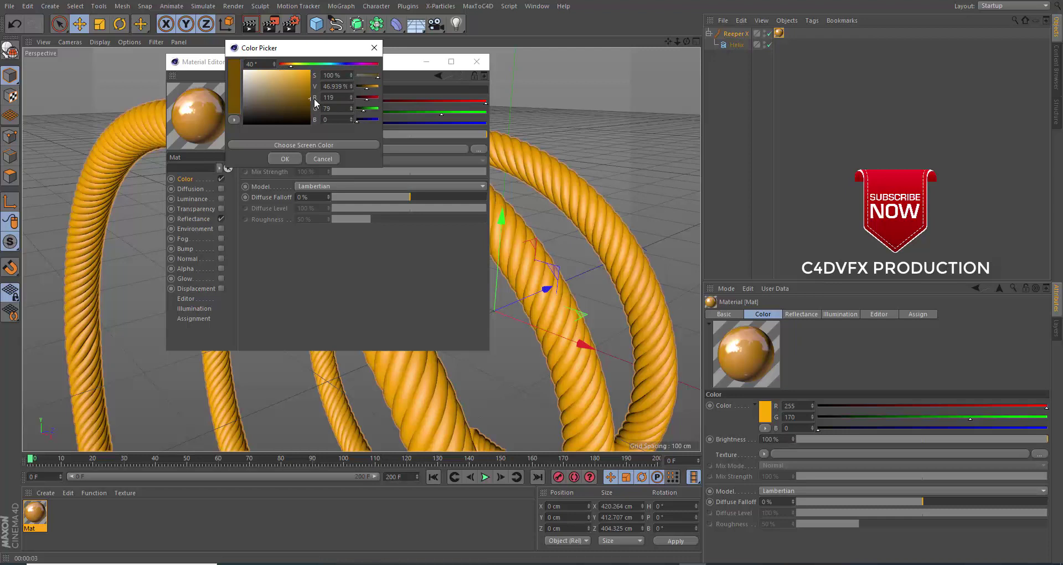
left_click_drag(289, 65, 284, 64)
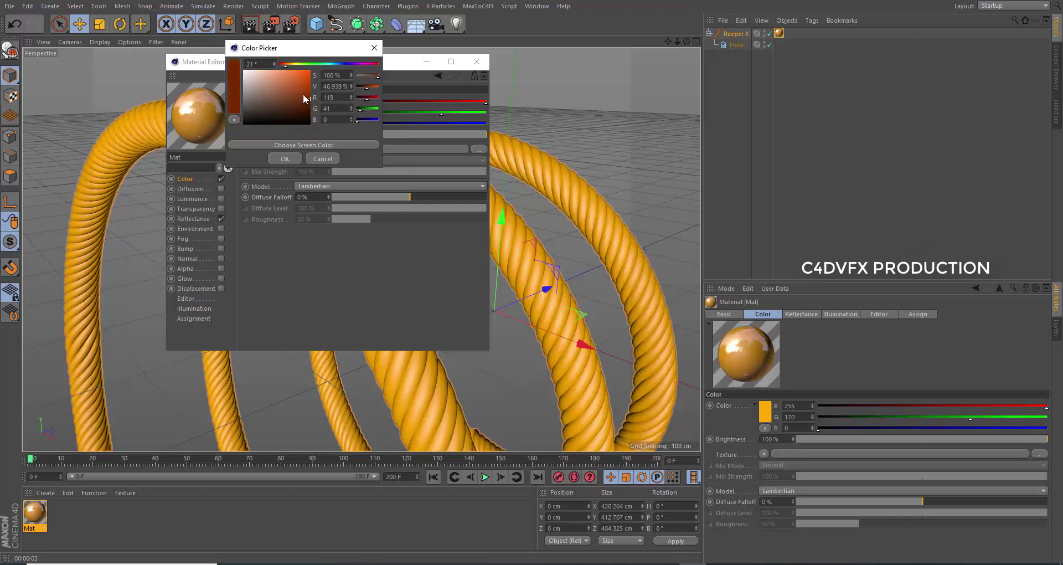
left_click_drag(307, 97, 285, 96)
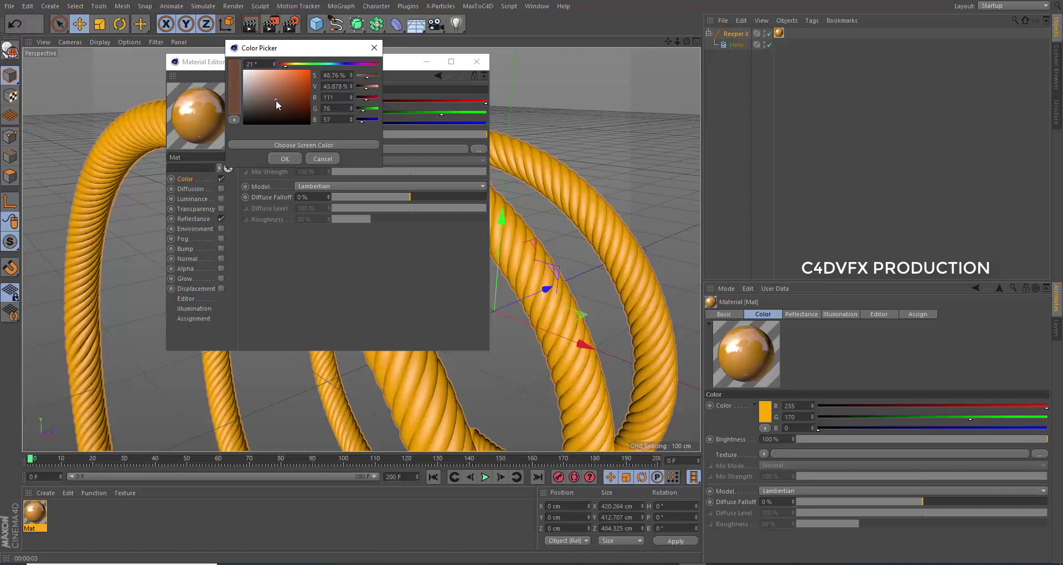
left_click(286, 158)
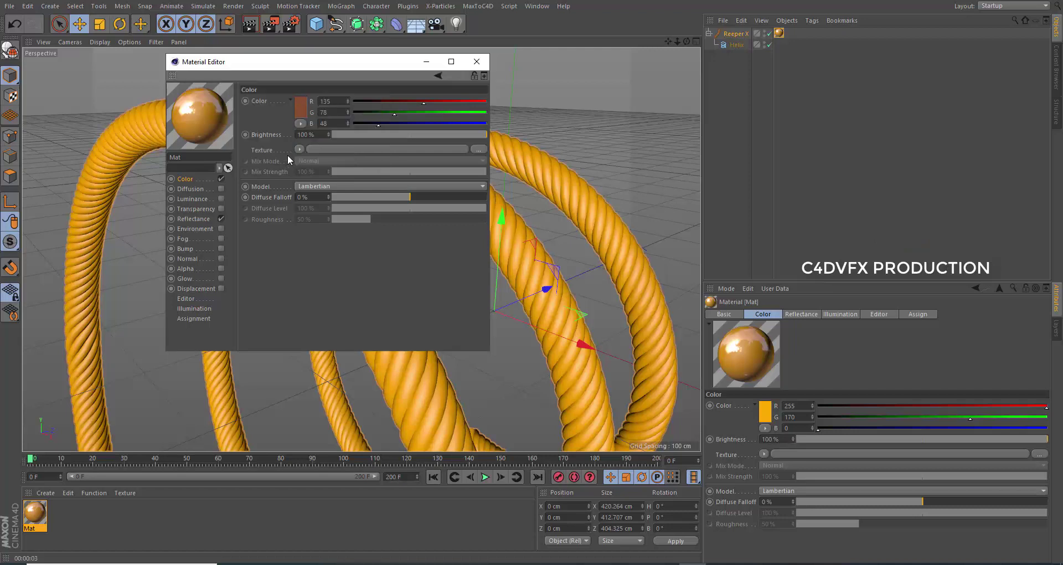
left_click(425, 62)
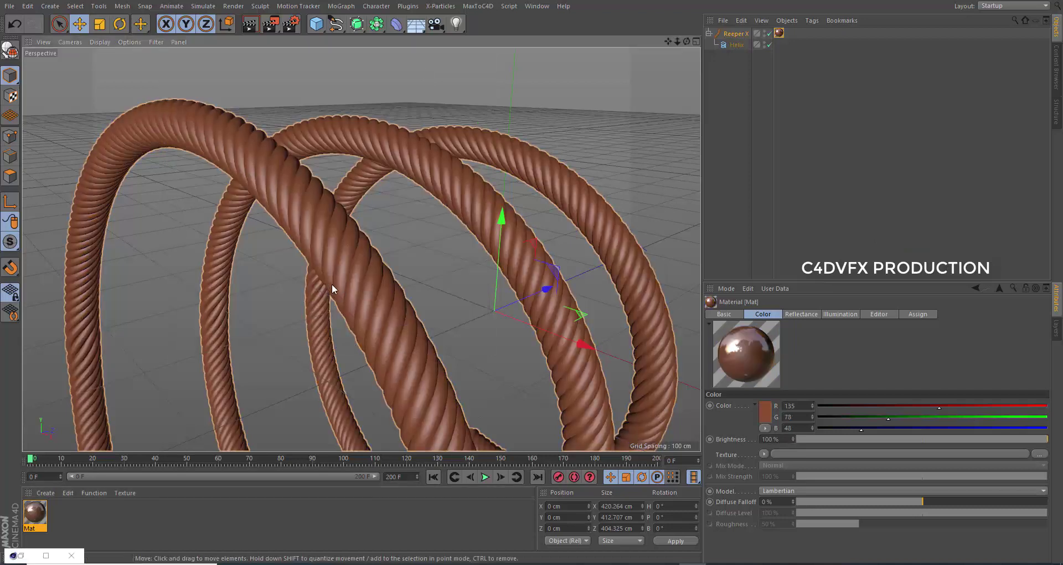
Preview-render the rope, orbit to see the whole helix, and add a Sky object.
key("alt+r")
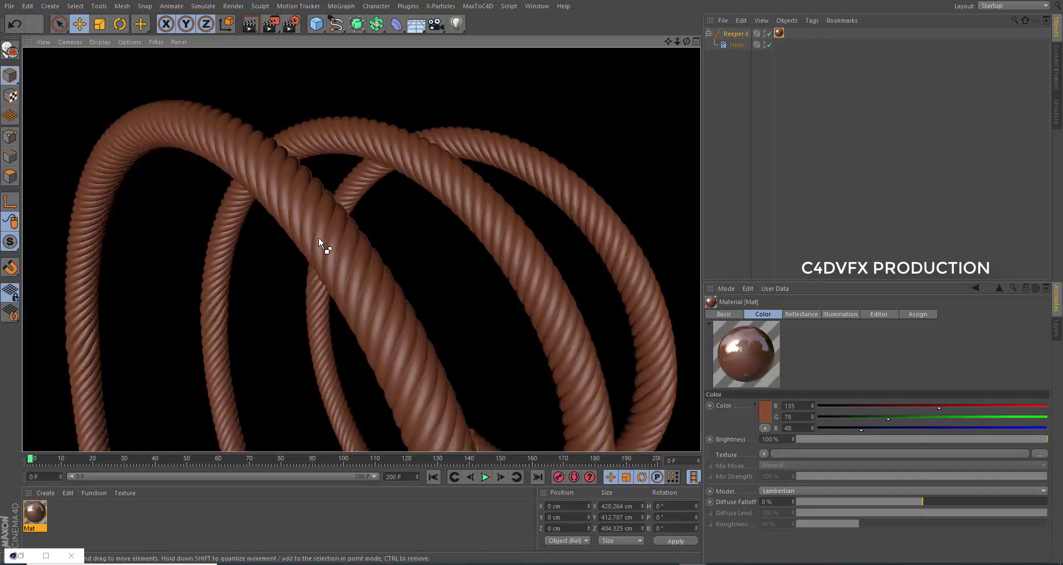
scroll(364, 238, "down", 5)
scroll(373, 241, "down", 2)
mouse_move(381, 241)
left_mouse_down("alt")
mouse_move(406, 331)
mouse_move(399, 61)
left_mouse_up("alt")
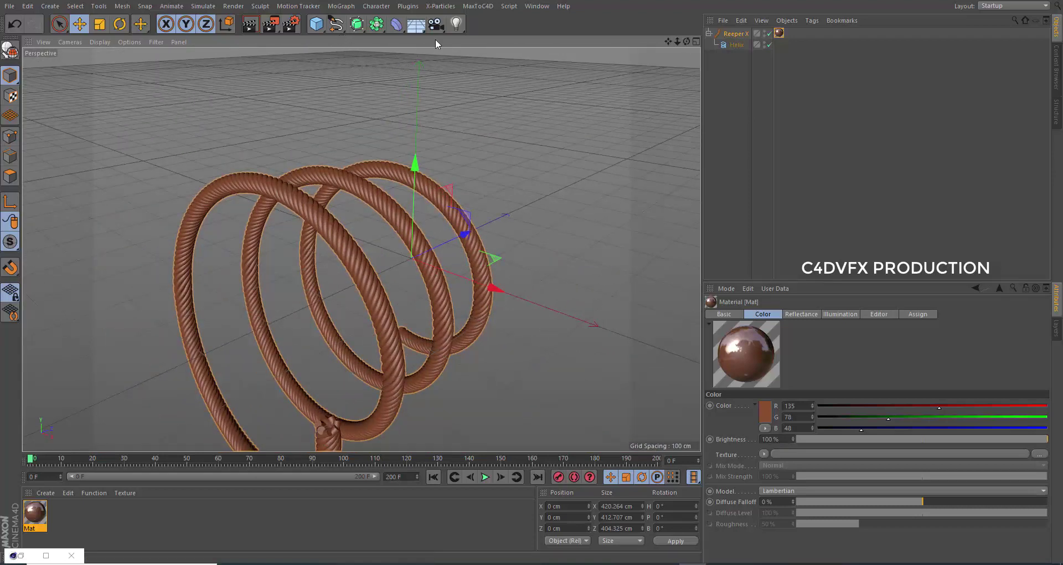
left_click(416, 24)
left_click(444, 60)
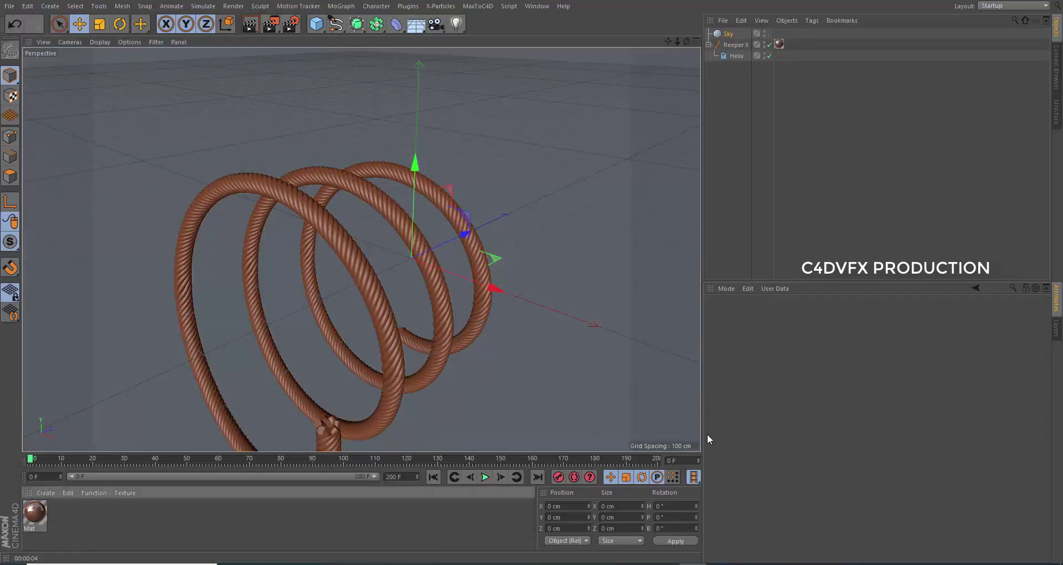
left_click(45, 493)
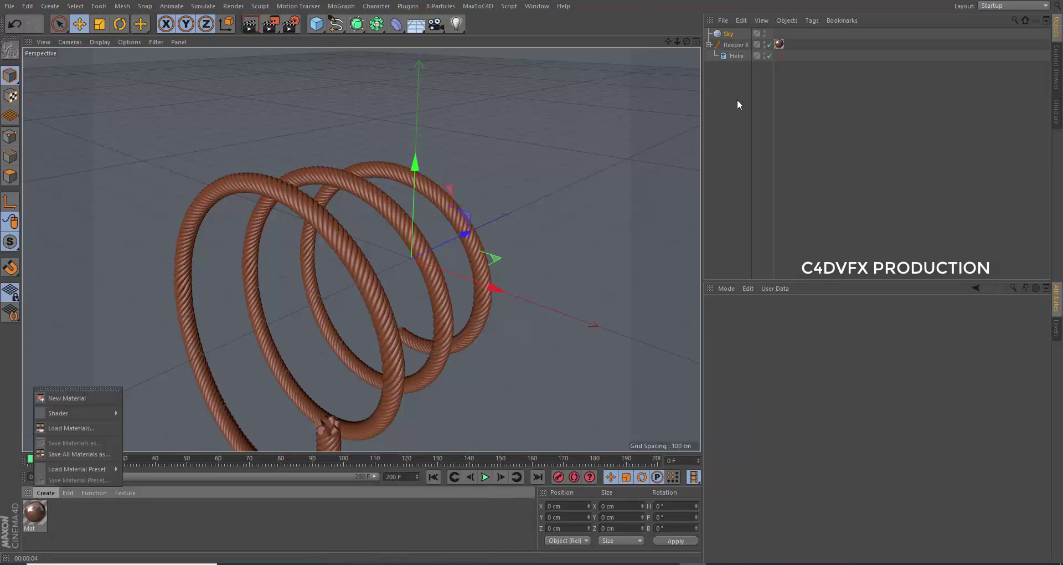
Create material Mat.1 with Environment enabled and the HDR_029_Sky_Cloudy_Free image as its texture.
left_click(729, 35)
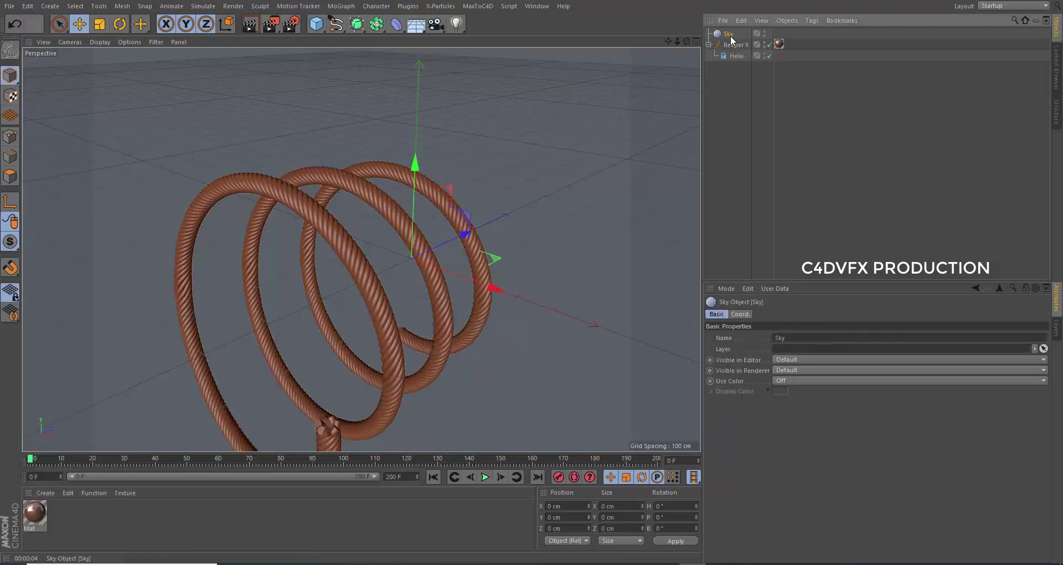
left_click(45, 493)
left_click(55, 395)
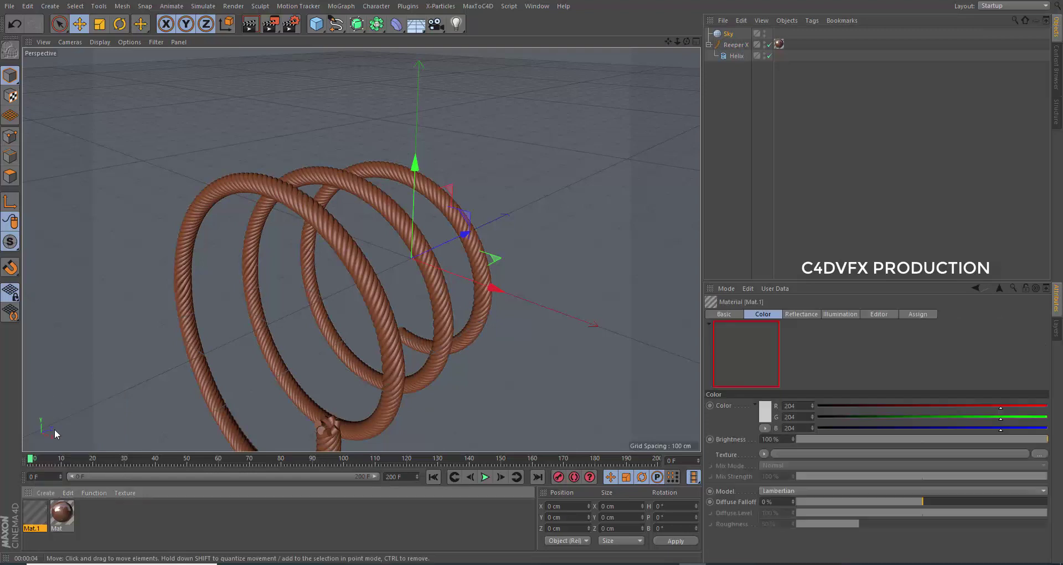
double_click(35, 515)
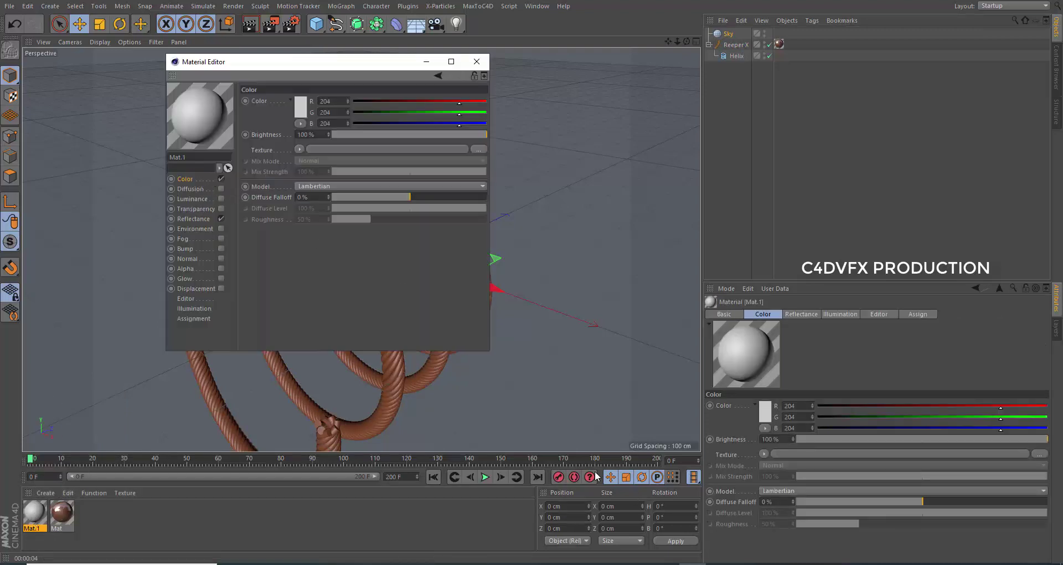
left_click(199, 229)
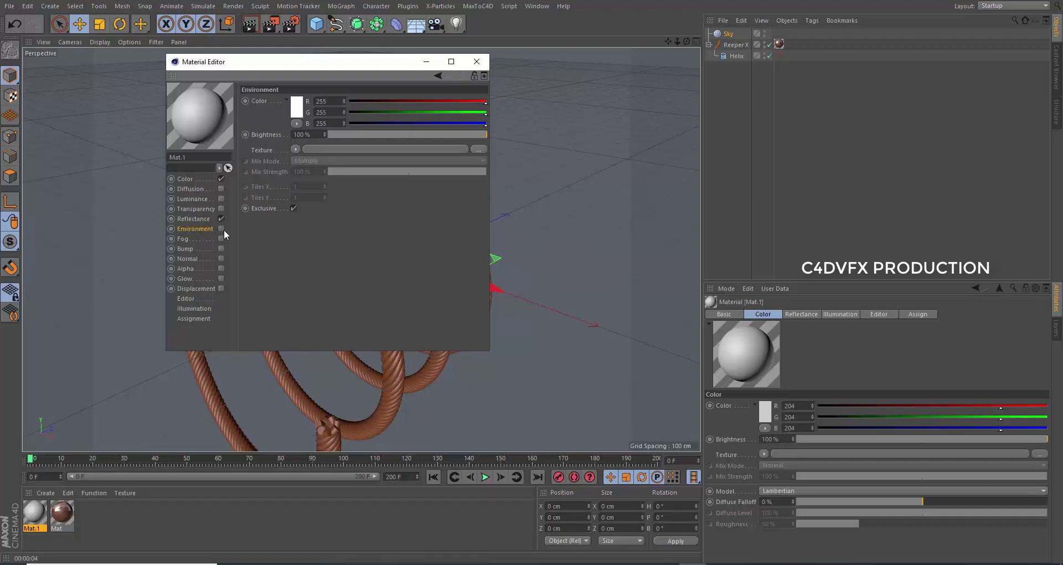
left_click(221, 229)
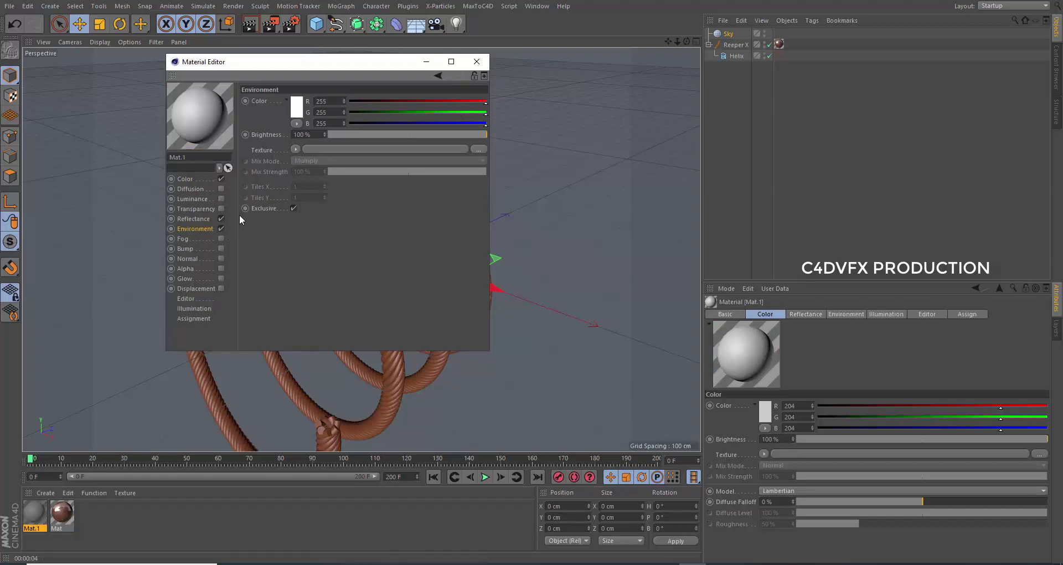
left_click(406, 150)
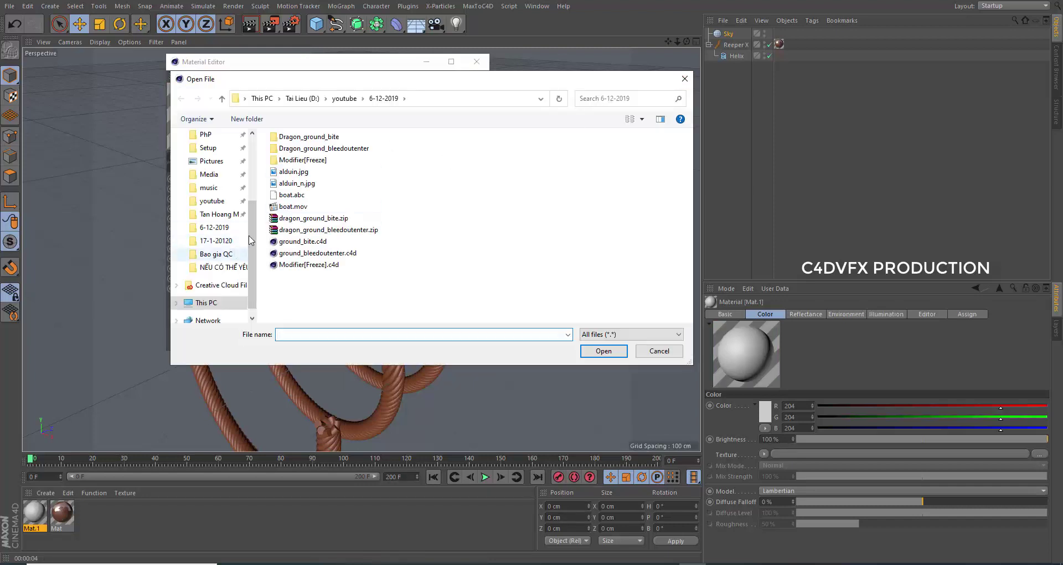
left_click(685, 78)
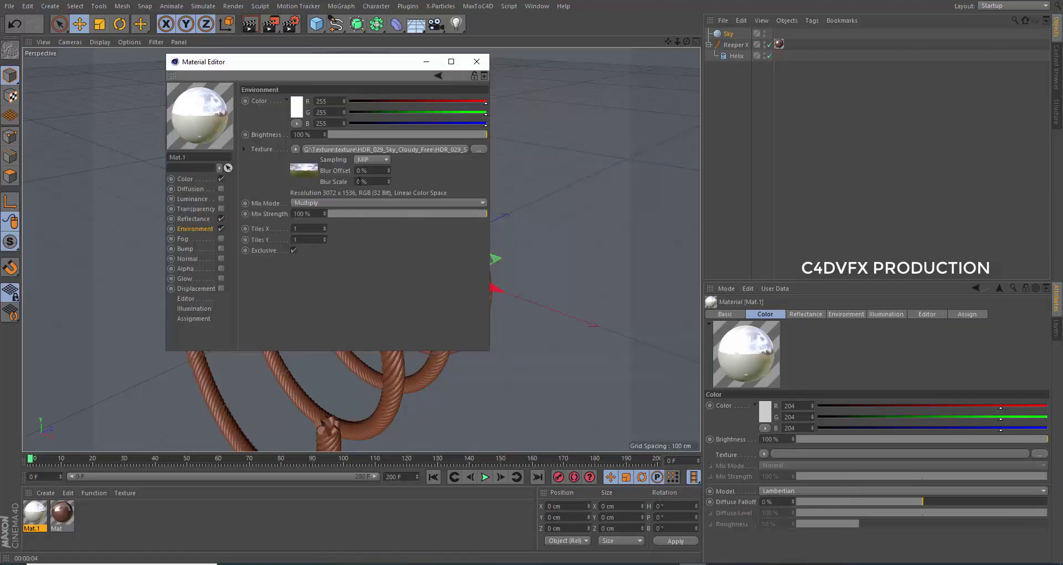
left_click(696, 109)
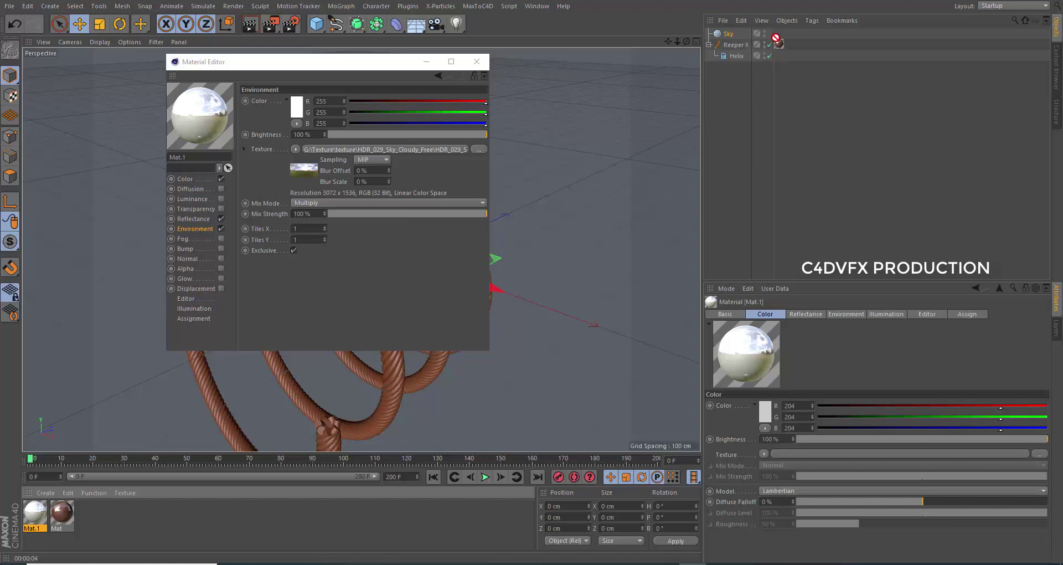
Apply Mat.1 to the Sky, switch off its Color and Reflectance channels, and render a preview.
left_click_drag(733, 35, 734, 35)
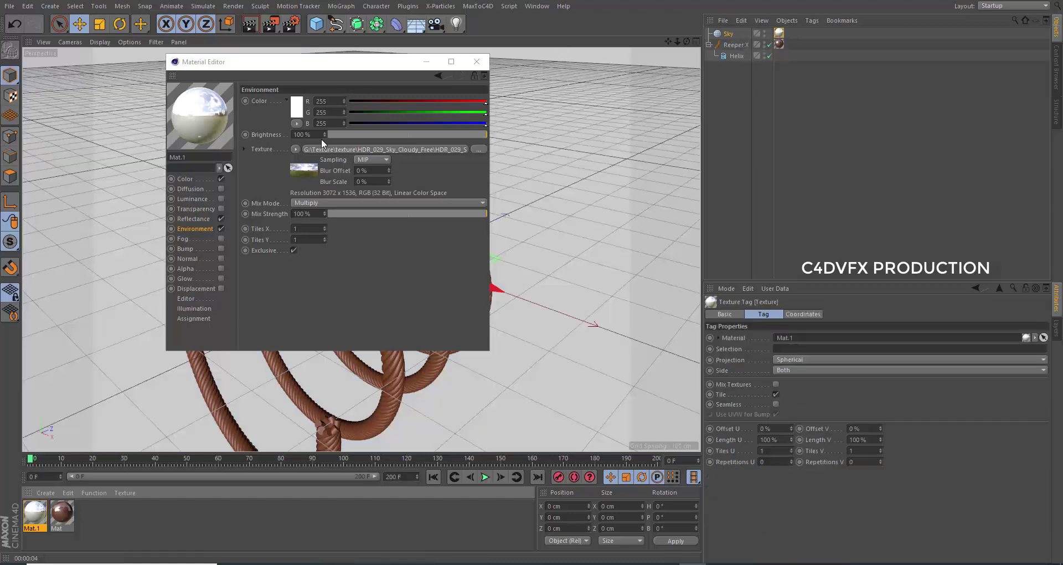
left_click(220, 218)
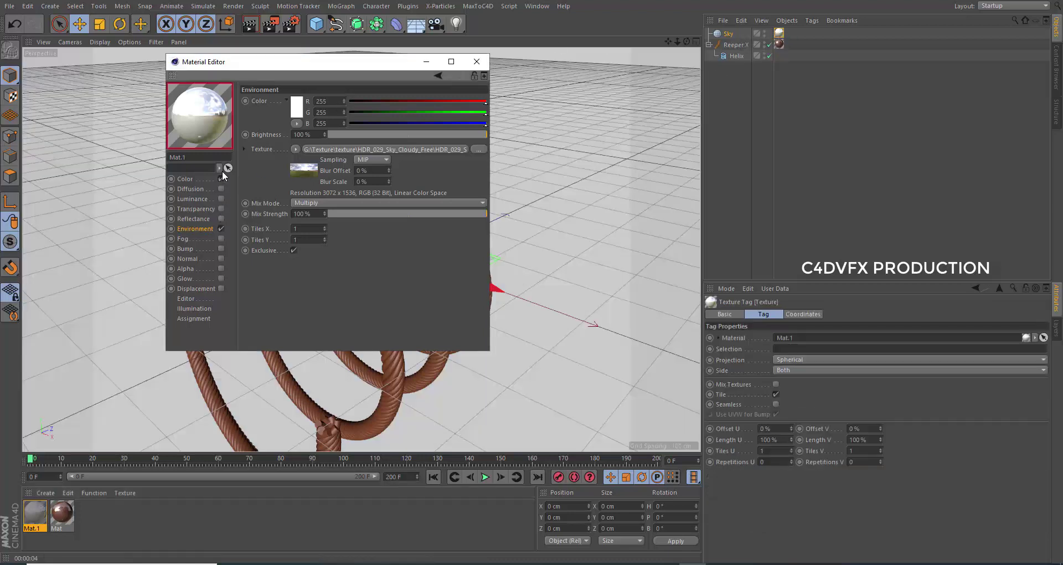
left_click(219, 179)
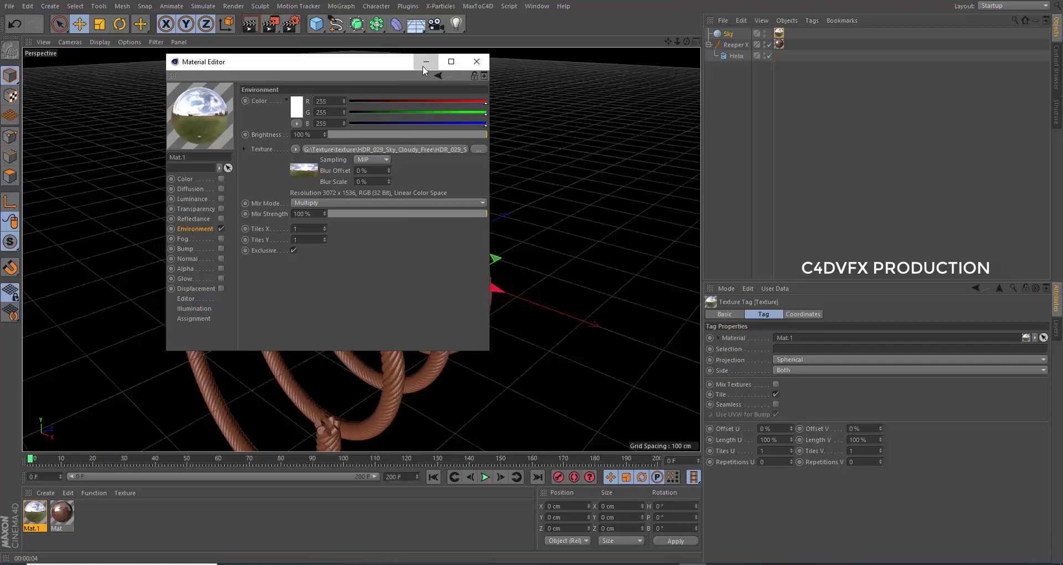
left_click(426, 61)
key("ctrl+r")
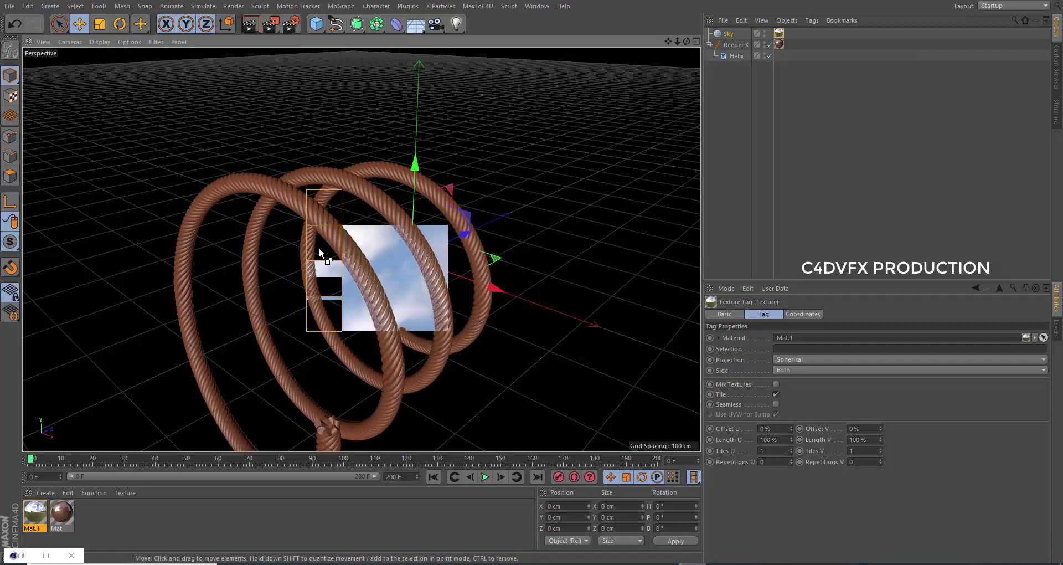
scroll(340, 291, "up", 1)
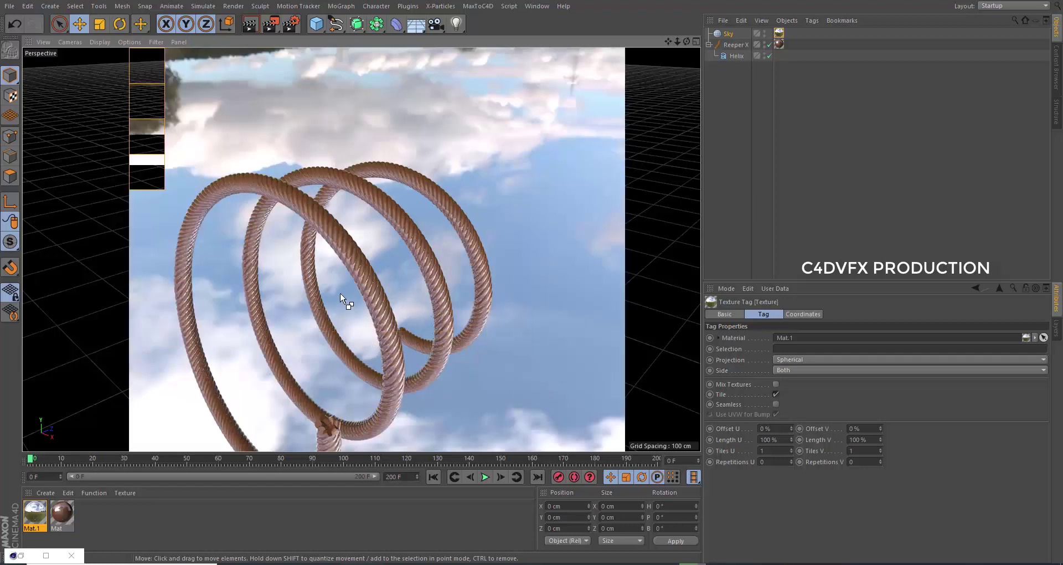
scroll(357, 266, "up", 2)
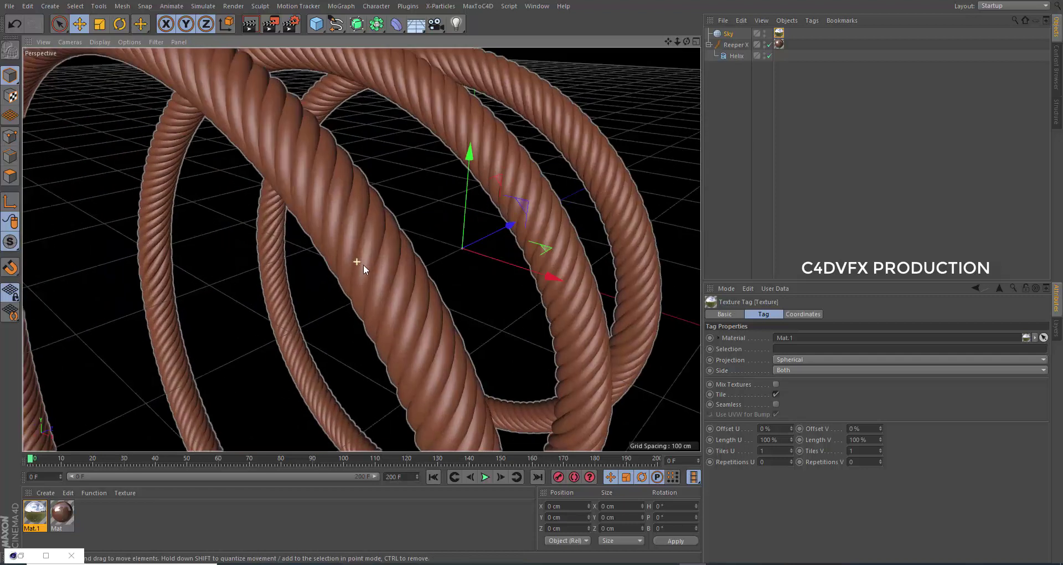
scroll(363, 264, "up", 2)
scroll(439, 308, "up", 2)
Set Mat's global reflection brightness to 44%, specular brightness to 28% and layer roughness to 26%.
double_click(62, 514)
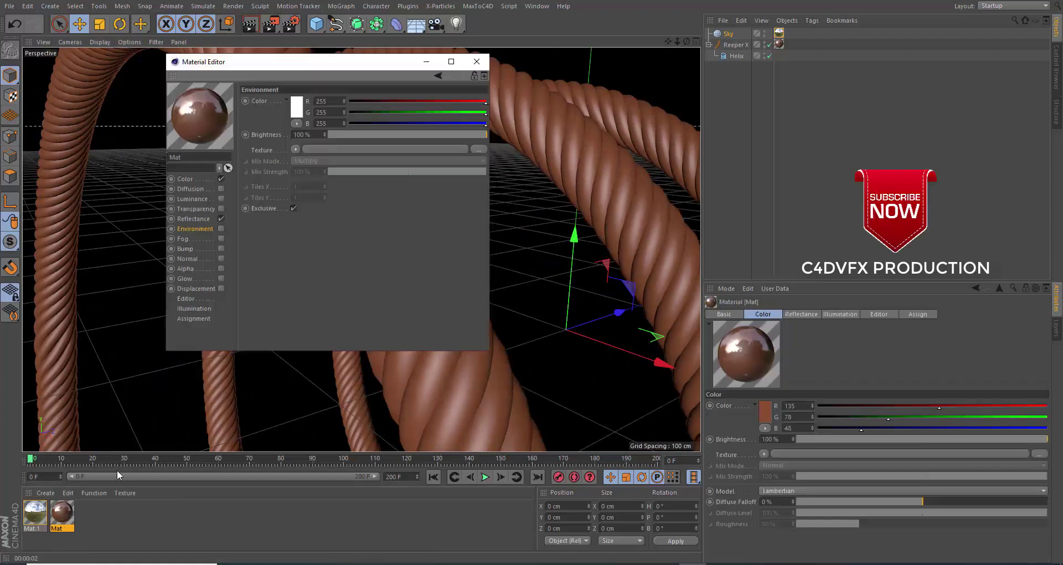
left_click(192, 219)
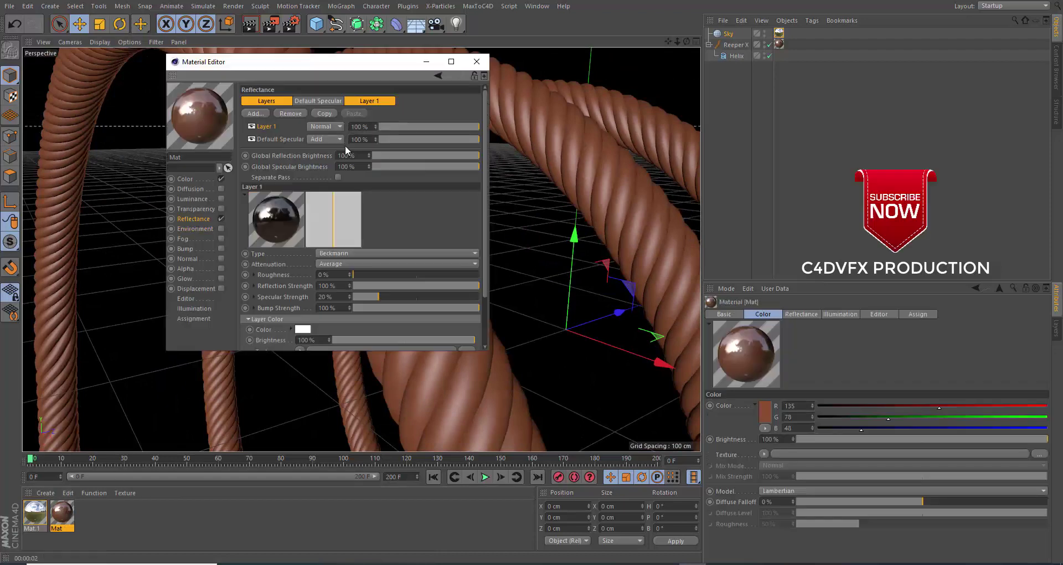
left_click(402, 167)
left_click(419, 155)
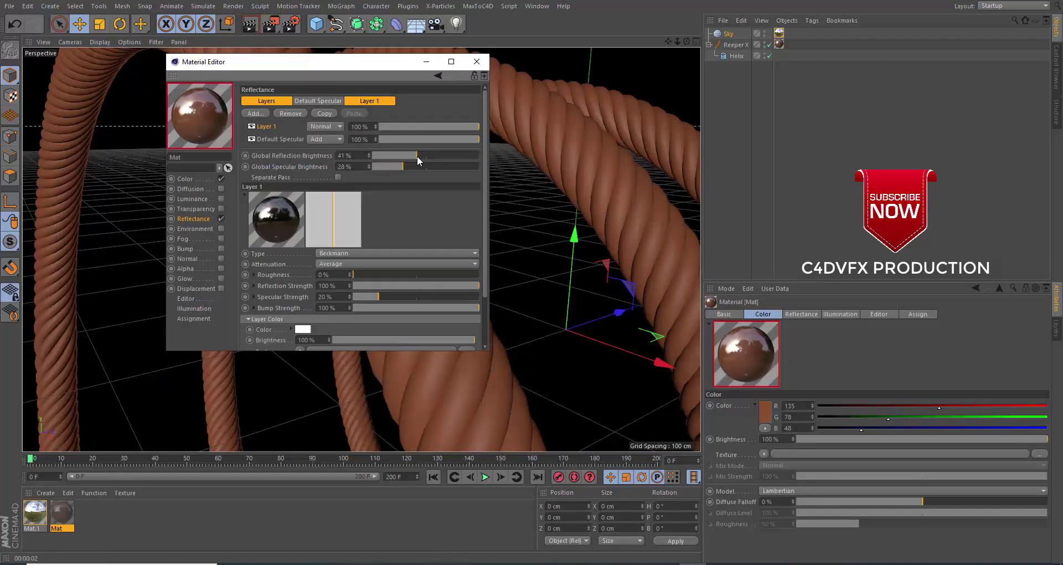
left_click_drag(364, 274, 386, 274)
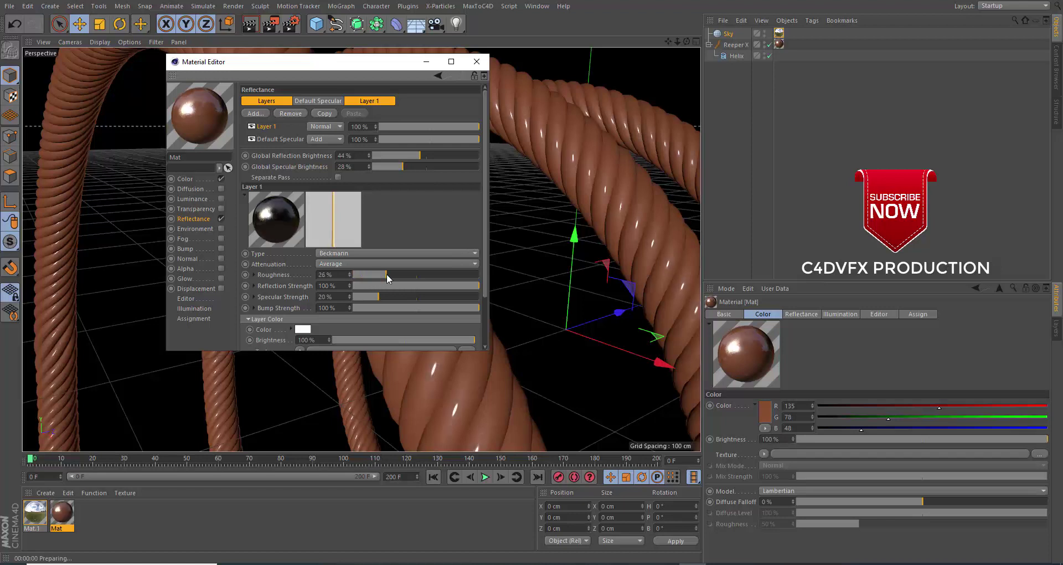
left_click(427, 64)
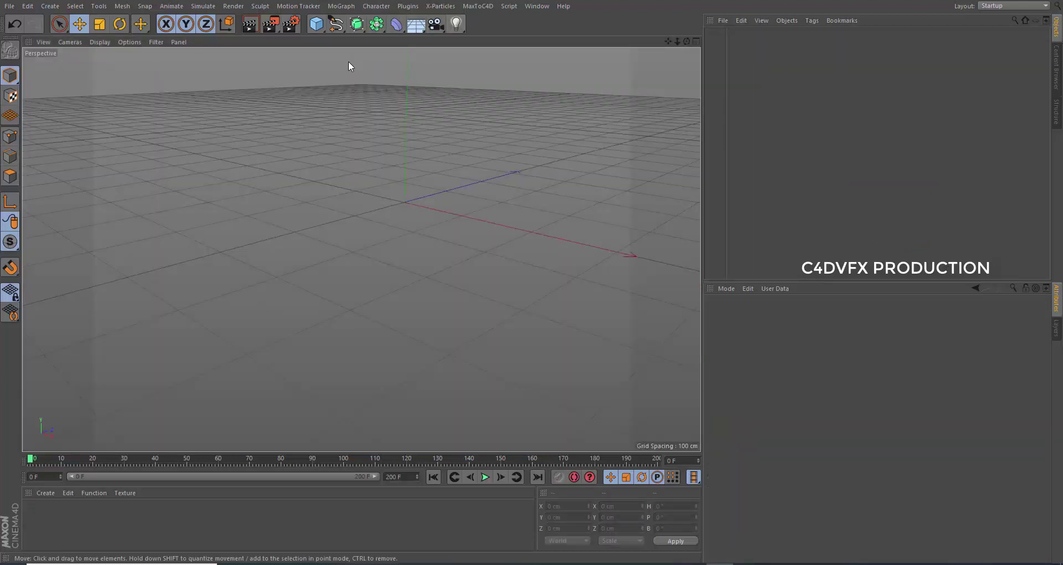
Add a new Helix spline to the fresh scene and show the Plugins menu.
left_click(338, 27)
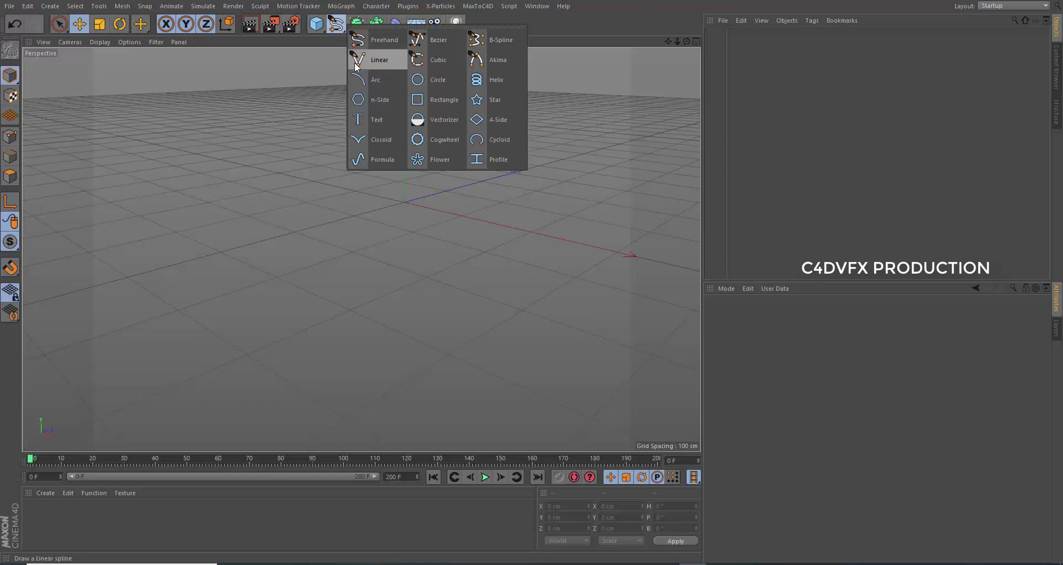
left_click(487, 80)
mouse_move(458, 172)
left_mouse_down("alt")
mouse_move(377, 149)
mouse_move(477, 194)
left_mouse_up("alt")
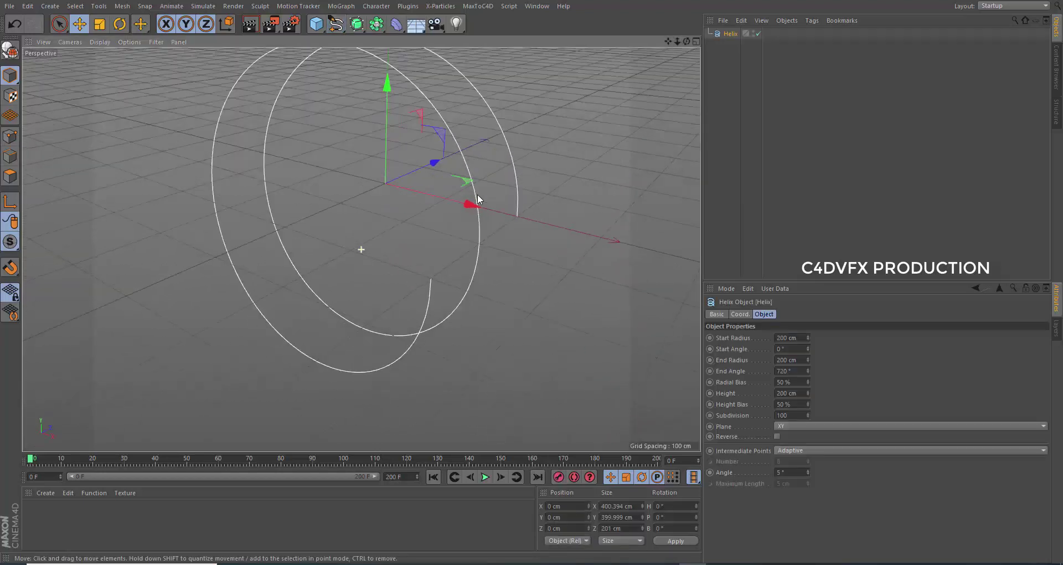
left_click(409, 7)
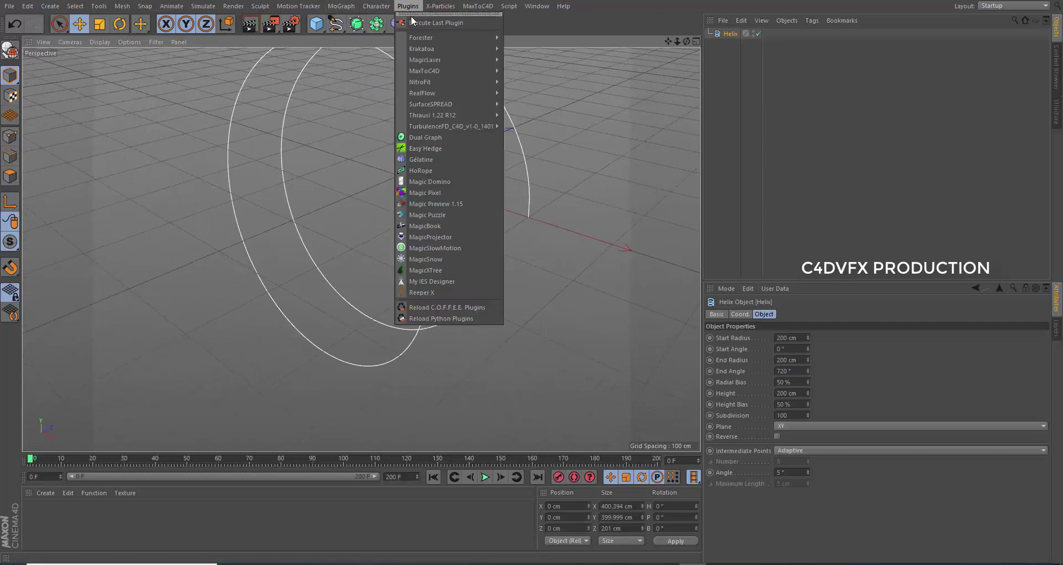
Add a Reeper X object and nest the Helix under it to form a rope.
left_click(422, 289)
mouse_move(437, 247)
left_mouse_down("alt")
mouse_move(443, 232)
mouse_move(433, 271)
mouse_move(518, 239)
mouse_move(371, 260)
left_mouse_up("alt")
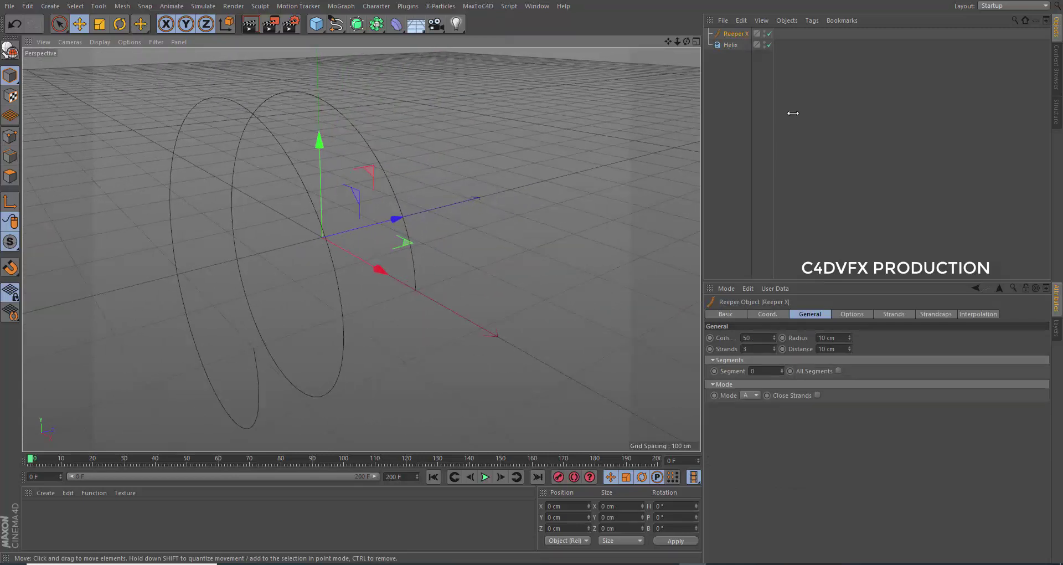
left_click_drag(733, 46, 737, 35)
mouse_move(474, 208)
left_mouse_down("alt")
mouse_move(394, 171)
mouse_move(468, 196)
left_mouse_up("alt")
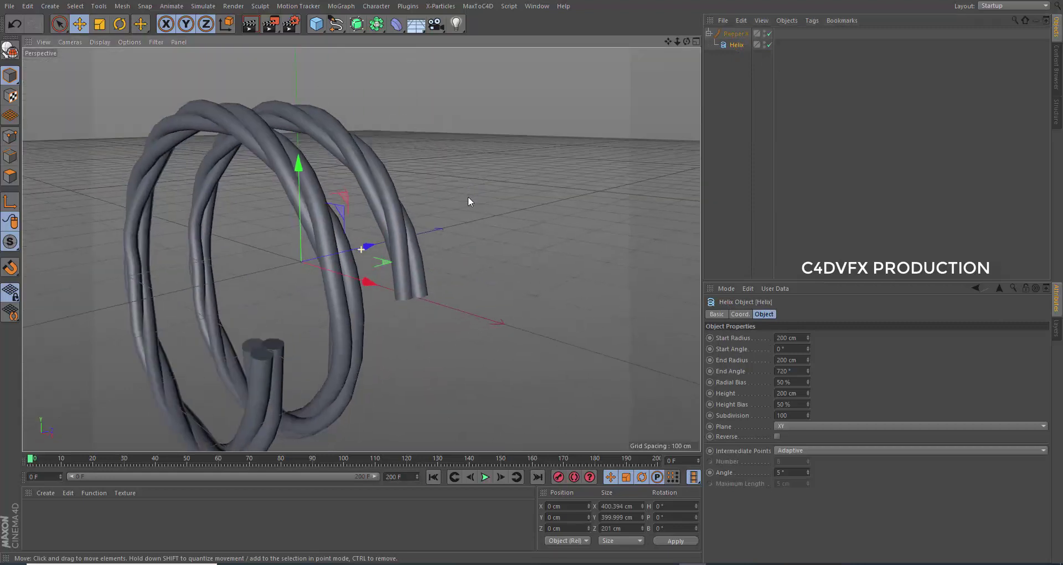
Lower the Helix Start Radius to about 158 cm, keeping Start Angle at -457°.
scroll(217, 273, "up", 5)
scroll(274, 257, "down", 5)
scroll(284, 223, "up", 1)
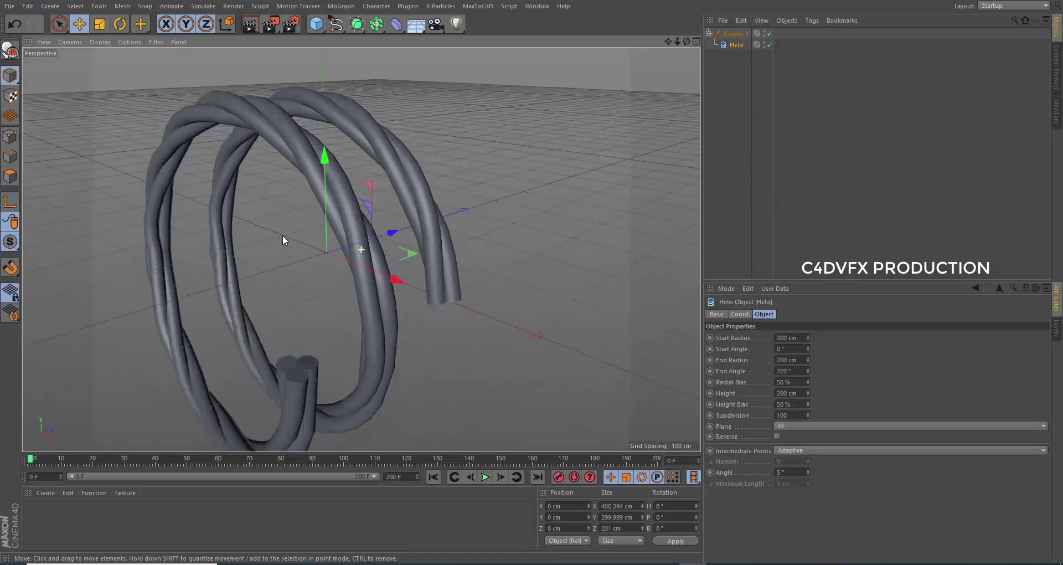
left_click_drag(282, 235, 302, 227, "alt")
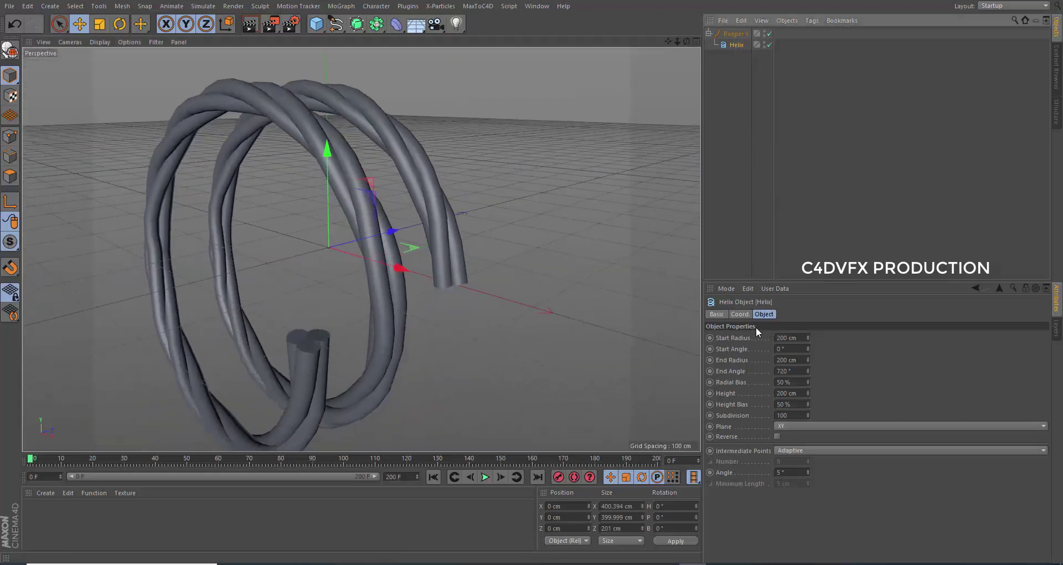
left_click_drag(805, 340, 807, 349)
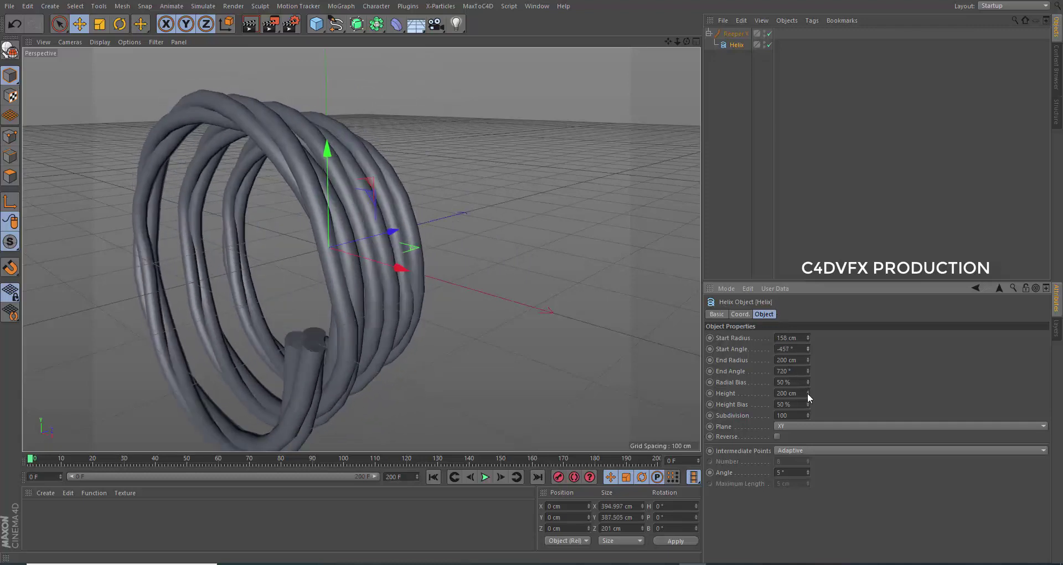
Stretch the Helix Height to 378 cm and orbit around the taller rope coil.
left_click_drag(807, 393, 807, 393)
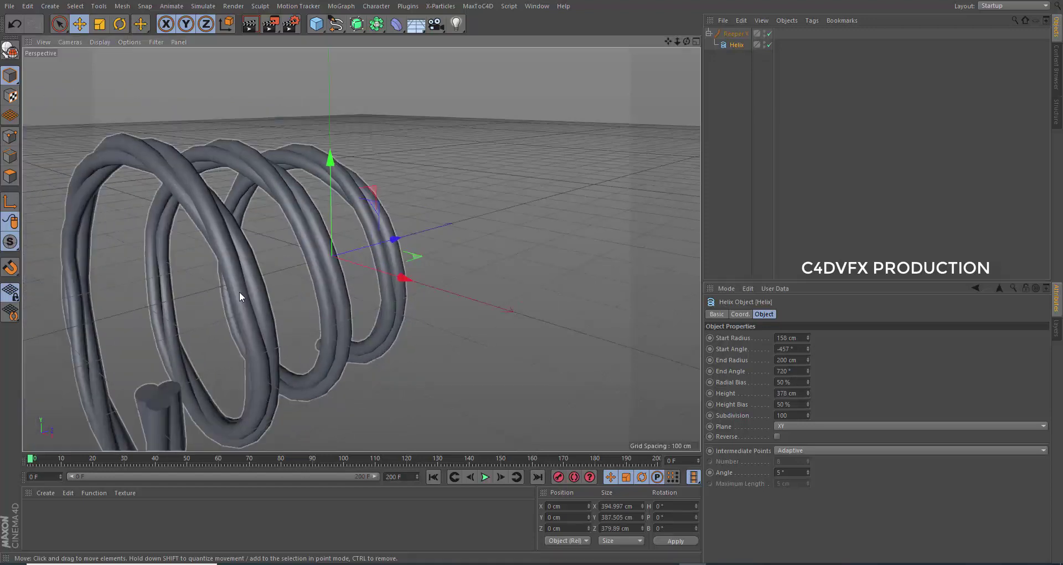
mouse_move(239, 292)
left_mouse_down("alt")
mouse_move(434, 237)
mouse_move(430, 299)
mouse_move(594, 301)
left_mouse_up("alt")
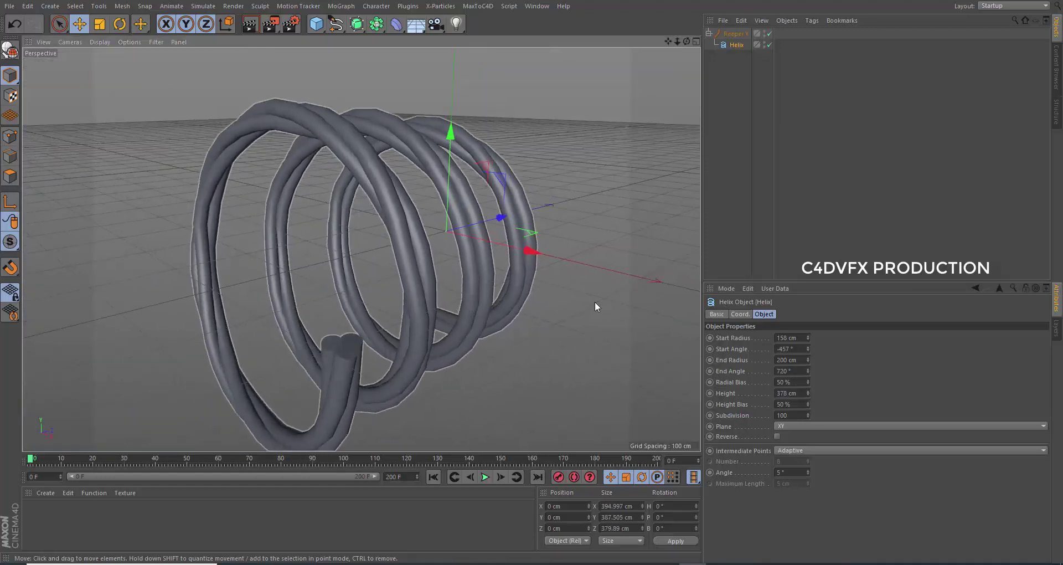
left_click(735, 33)
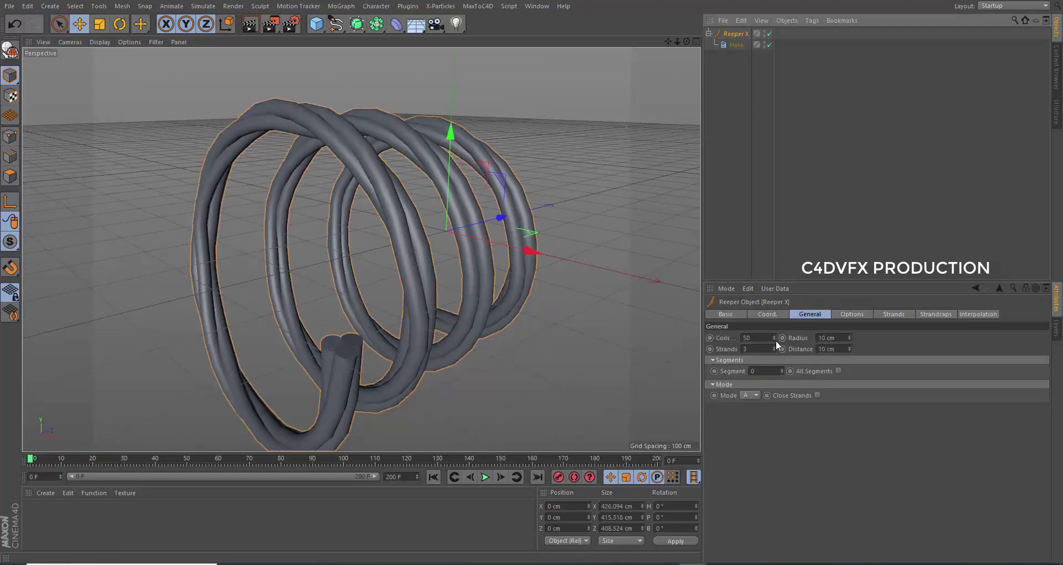
Give the Reeper X rope 411 coils, a 4 cm radius and 7 strands, then inspect it.
left_click_drag(774, 339, 774, 310)
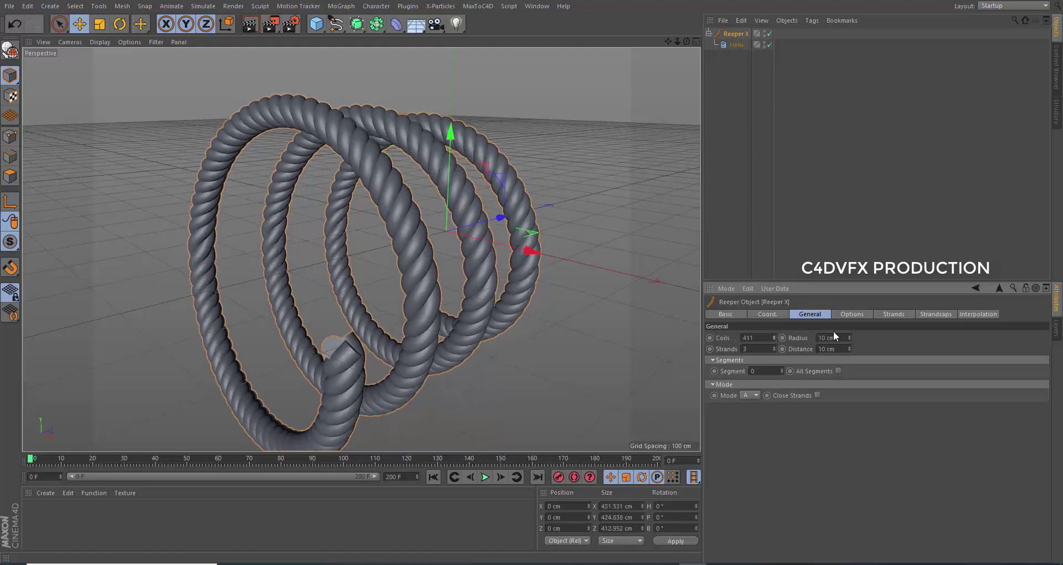
mouse_move(849, 338)
left_mouse_down()
mouse_move(849, 366)
mouse_move(849, 310)
mouse_move(849, 354)
left_mouse_up()
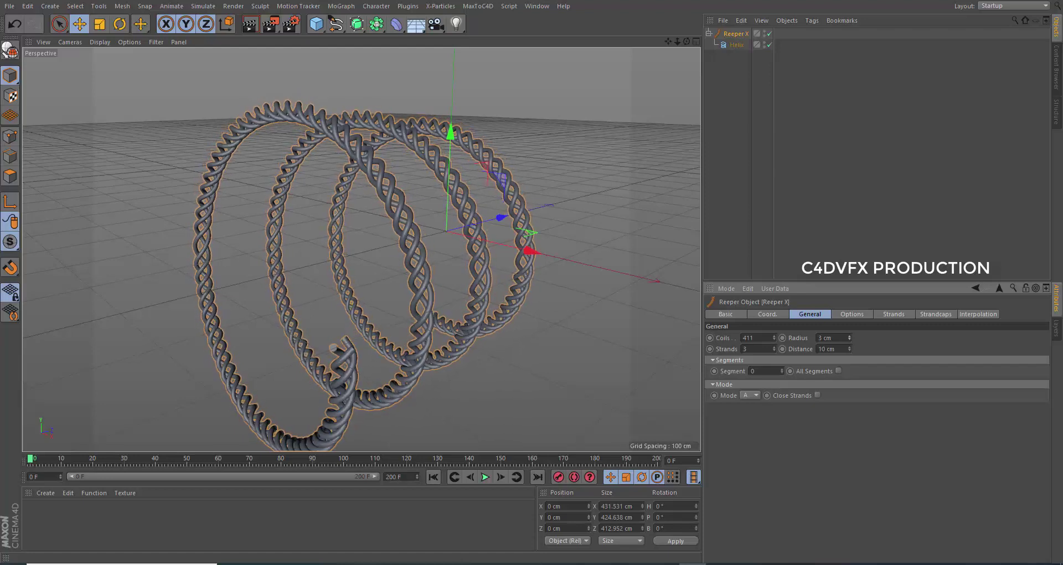
left_click_drag(774, 349, 775, 338)
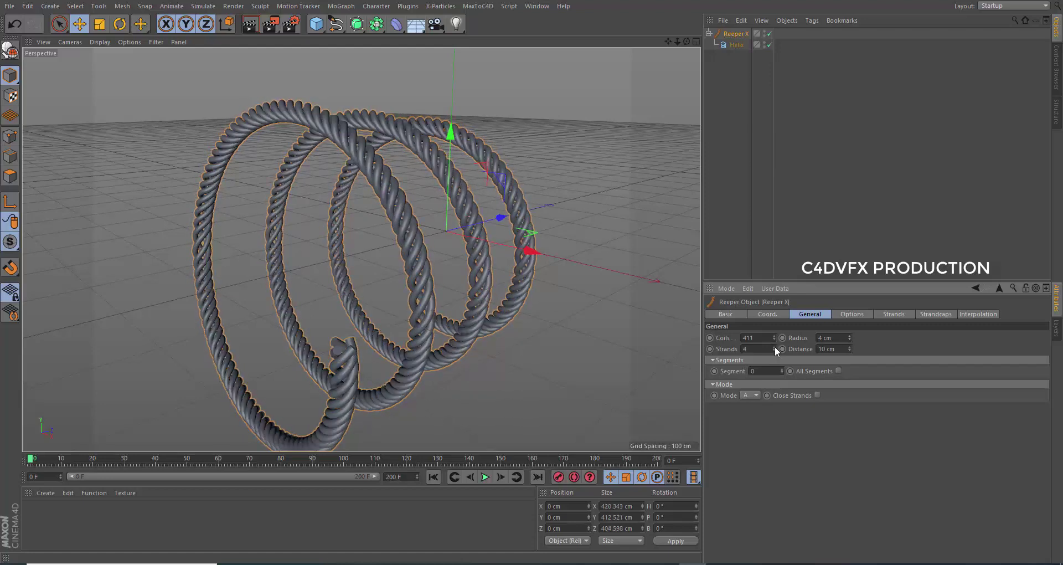
scroll(548, 352, "up", 3)
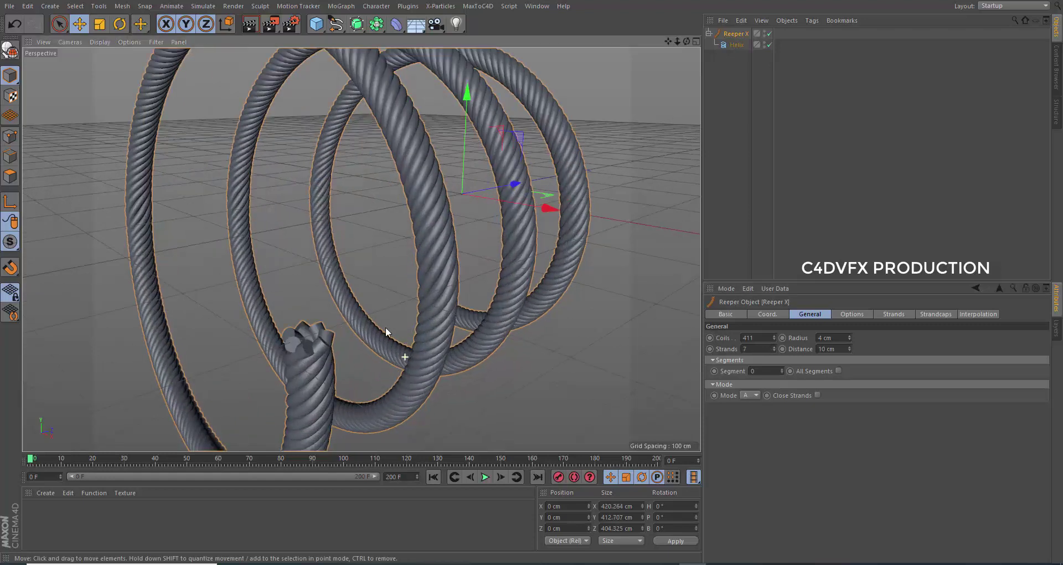
mouse_move(385, 327)
left_mouse_down("alt")
mouse_move(425, 260)
mouse_move(404, 253)
left_mouse_up("alt")
scroll(314, 286, "up", 5)
scroll(313, 281, "down", 5)
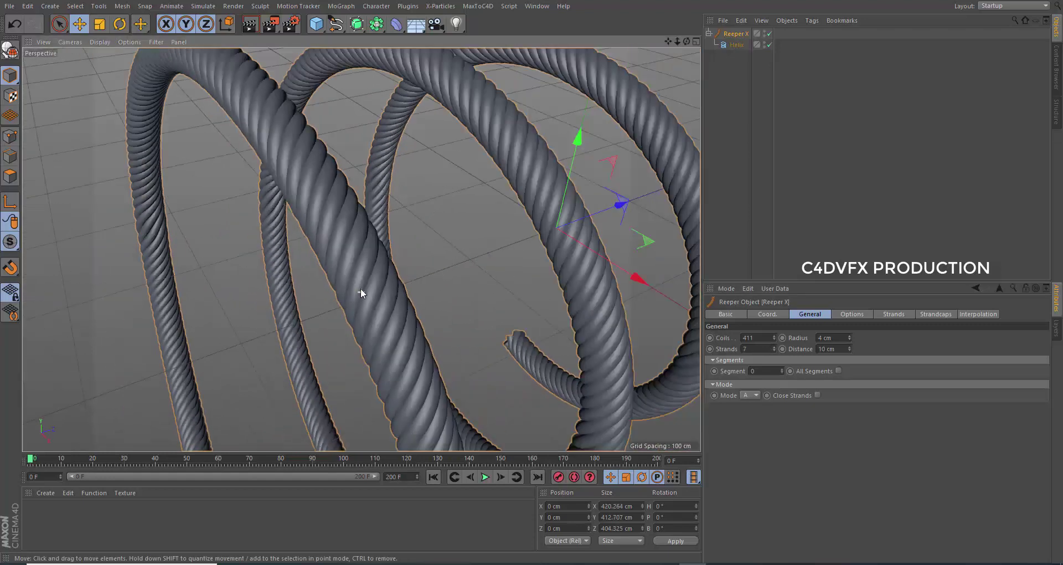
mouse_move(360, 288)
left_mouse_down("alt")
mouse_move(430, 327)
mouse_move(459, 390)
left_mouse_up("alt")
scroll(273, 327, "up", 5)
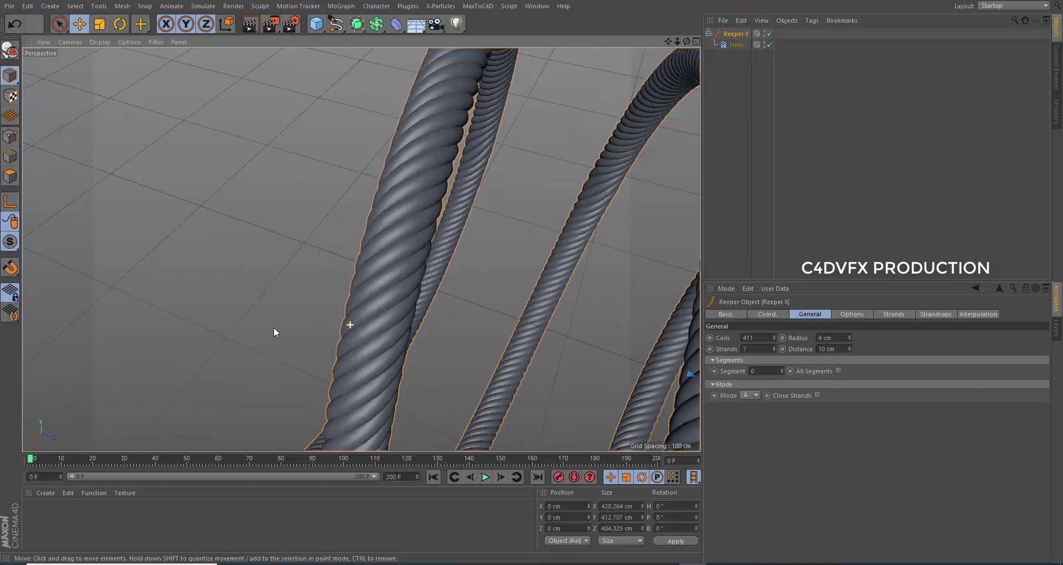
scroll(274, 332, "down", 5)
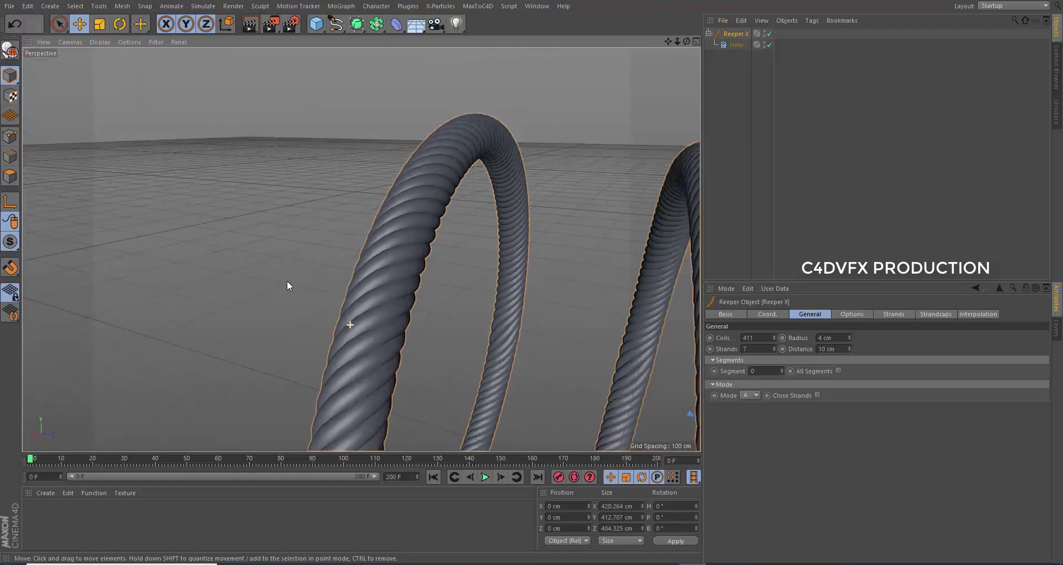
mouse_move(286, 280)
left_mouse_down("alt")
mouse_move(468, 248)
mouse_move(490, 281)
mouse_move(443, 288)
mouse_move(450, 282)
left_mouse_up("alt")
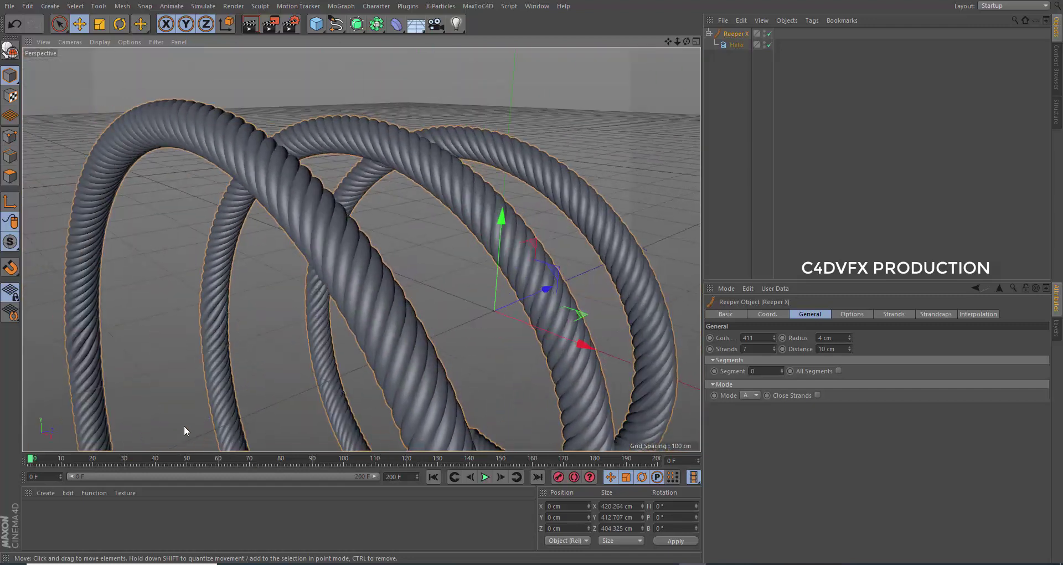
Create a new material Mat and add a Beckmann reflectance layer.
left_click(46, 492)
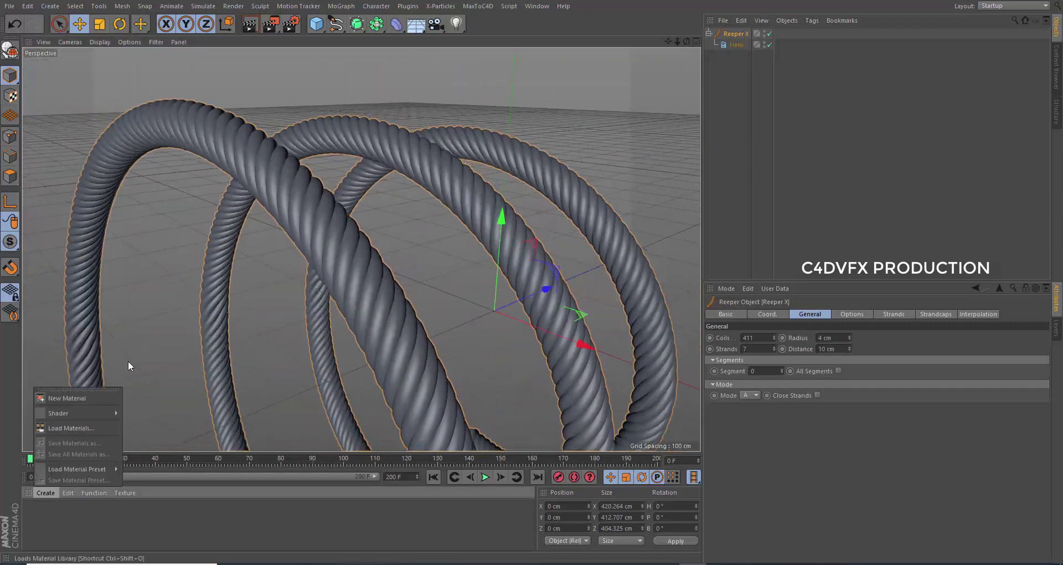
left_click(64, 401)
double_click(35, 512)
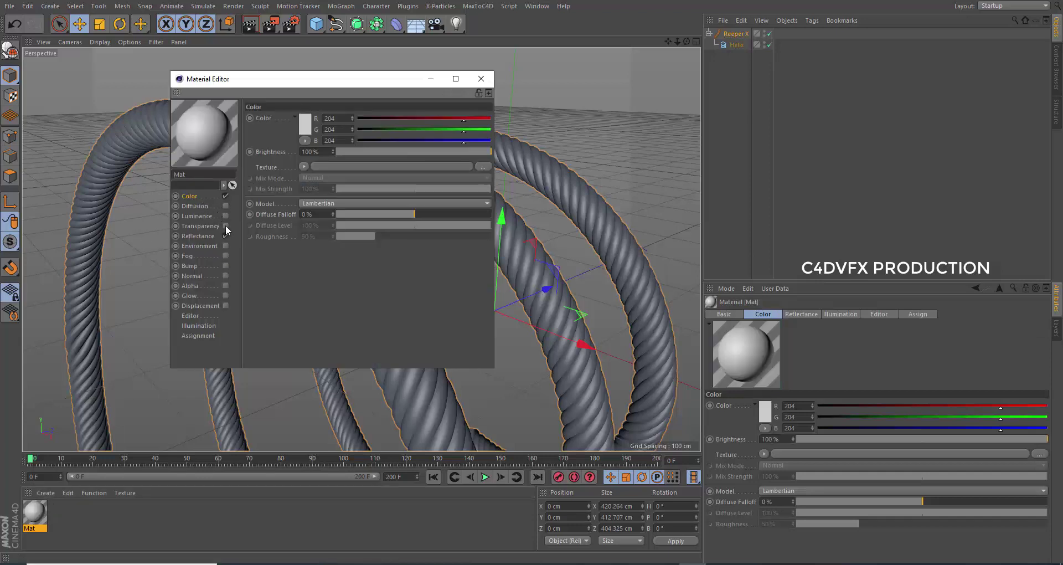
left_click(206, 236)
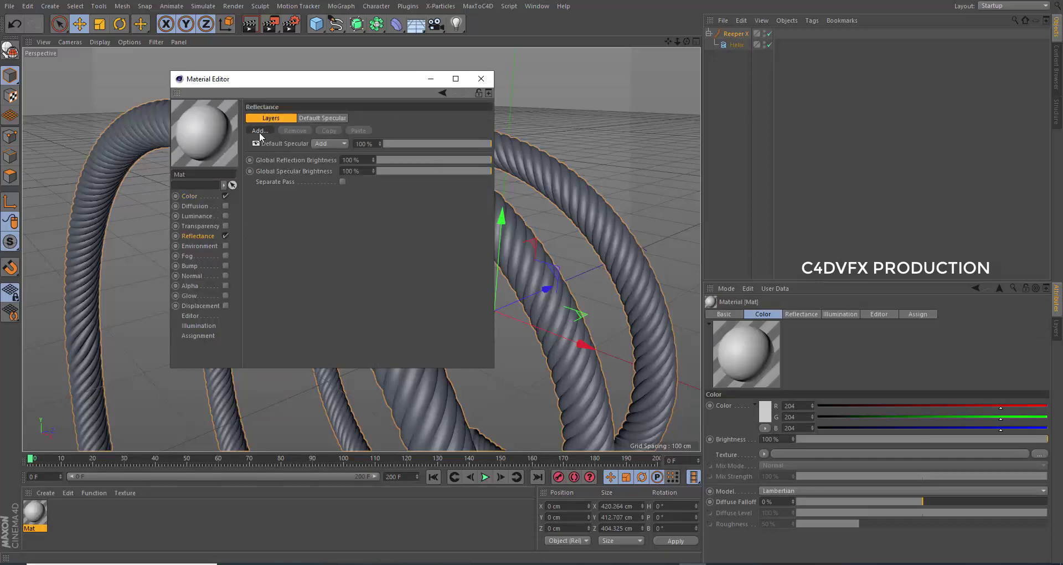
left_click(260, 131)
left_click(284, 133)
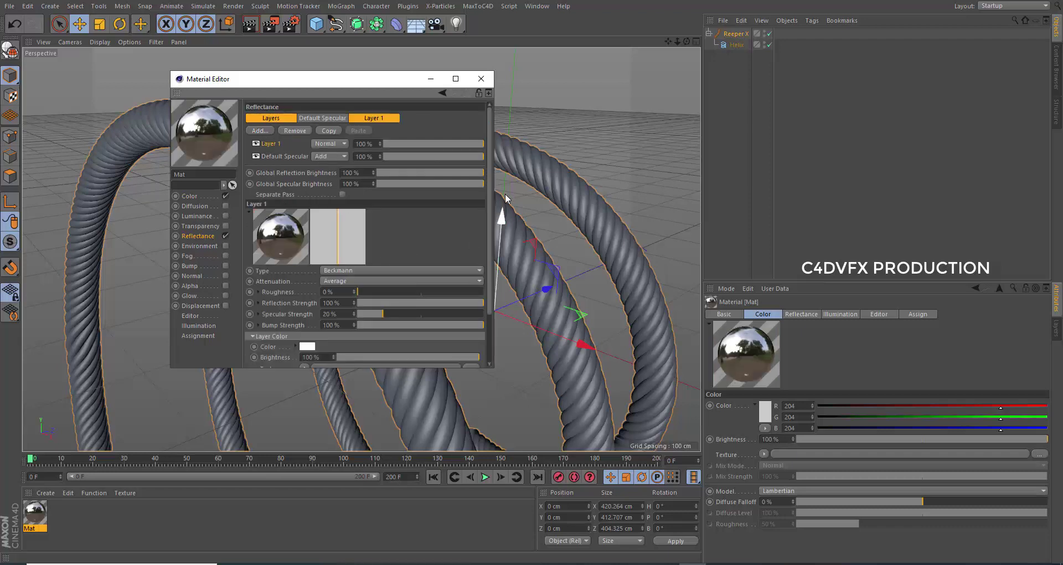
Set the Beckmann layer's Fresnel to Conductor with the Copper Oxide preset.
scroll(483, 303, "down", 3)
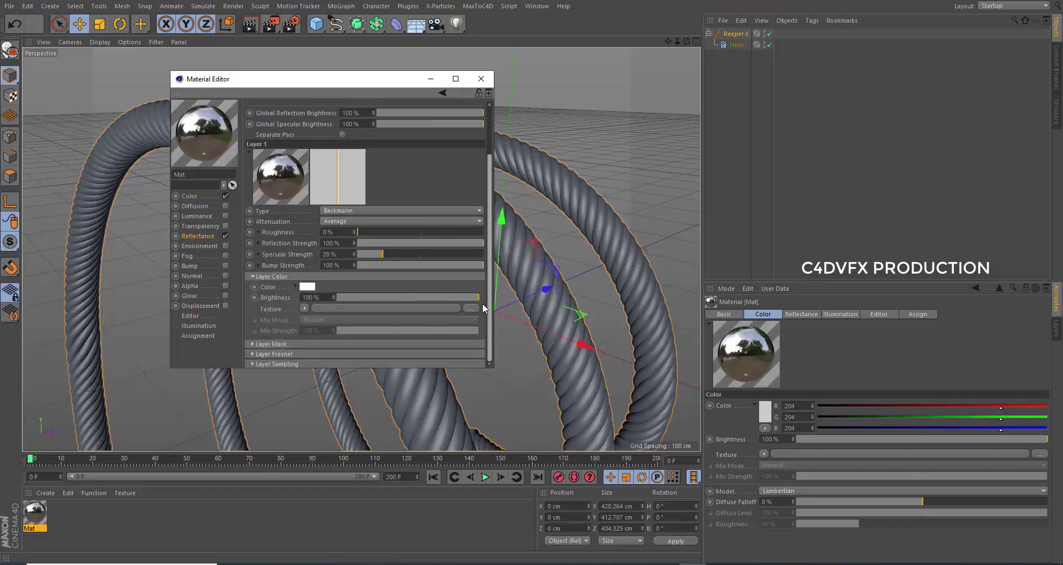
left_click(253, 354)
scroll(491, 240, "down", 3)
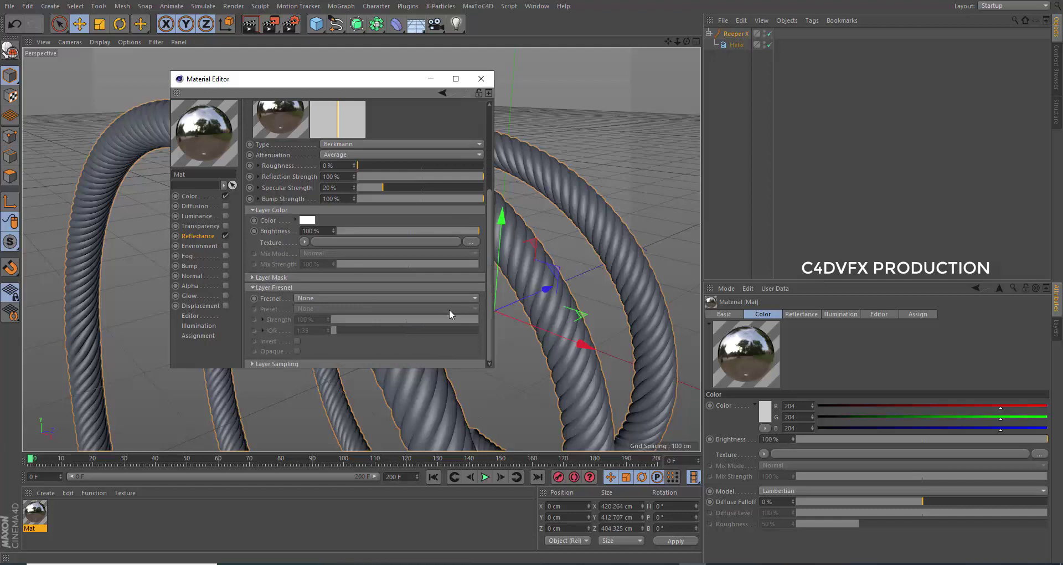
left_click(303, 300)
left_click(308, 321)
left_click(312, 308)
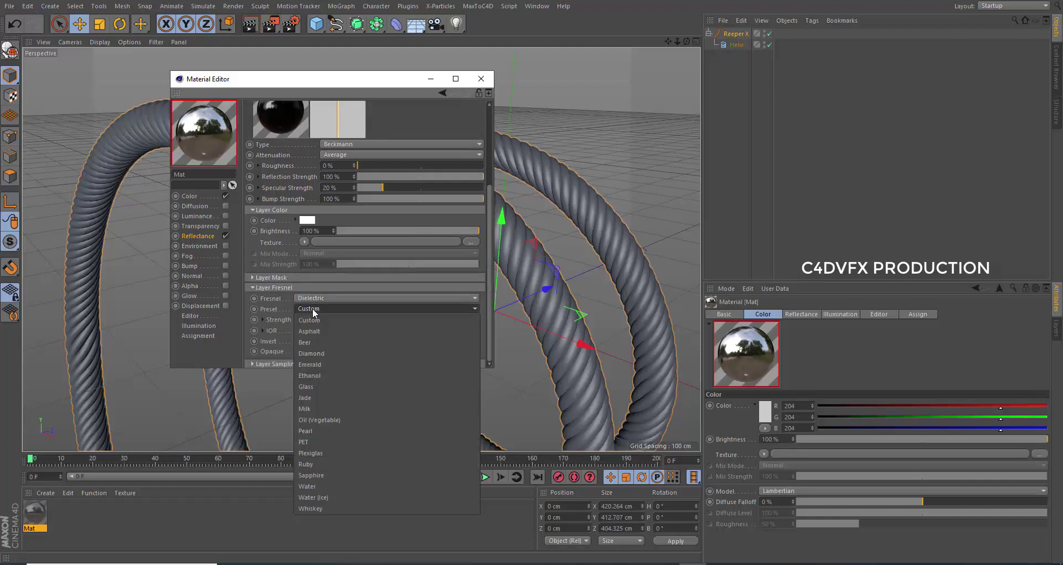
left_click(308, 299)
left_click(308, 333)
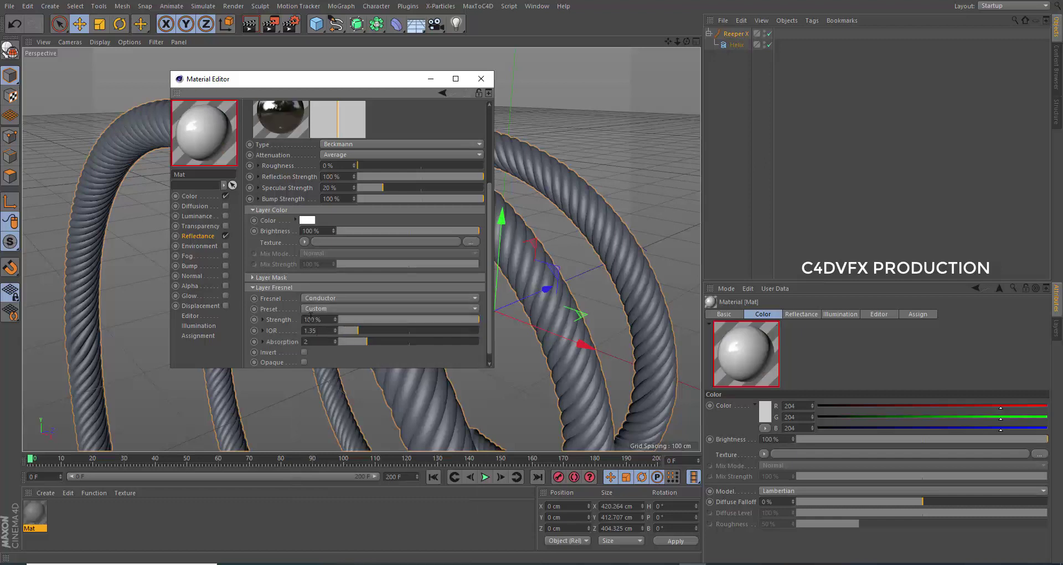
left_click(311, 308)
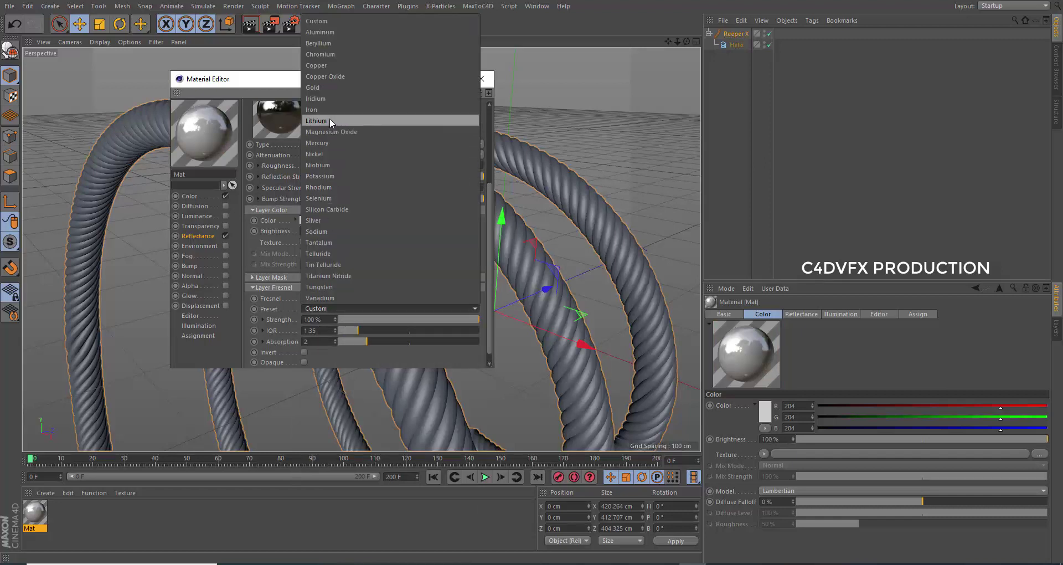
left_click(317, 77)
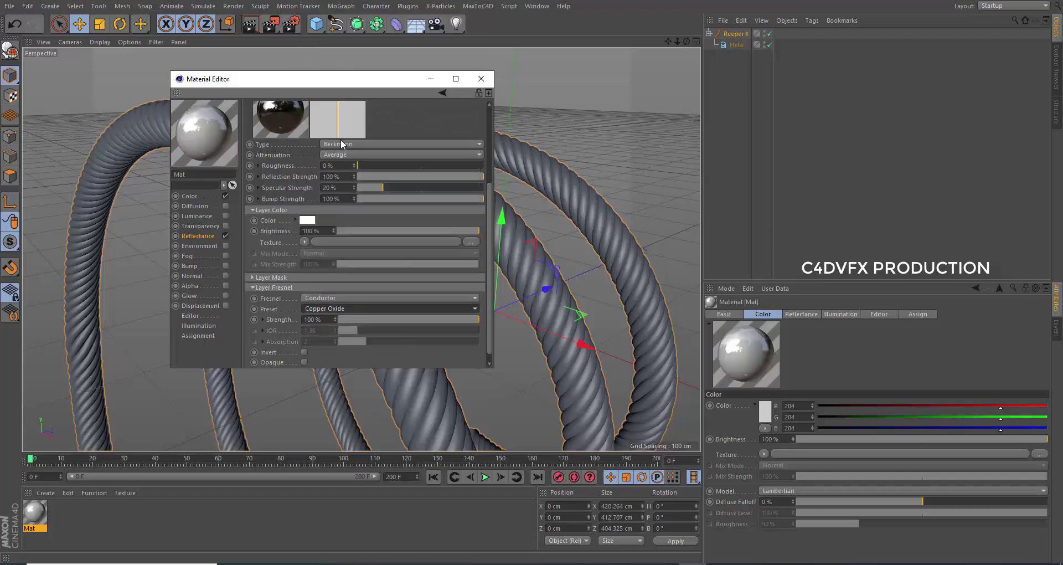
left_click(480, 78)
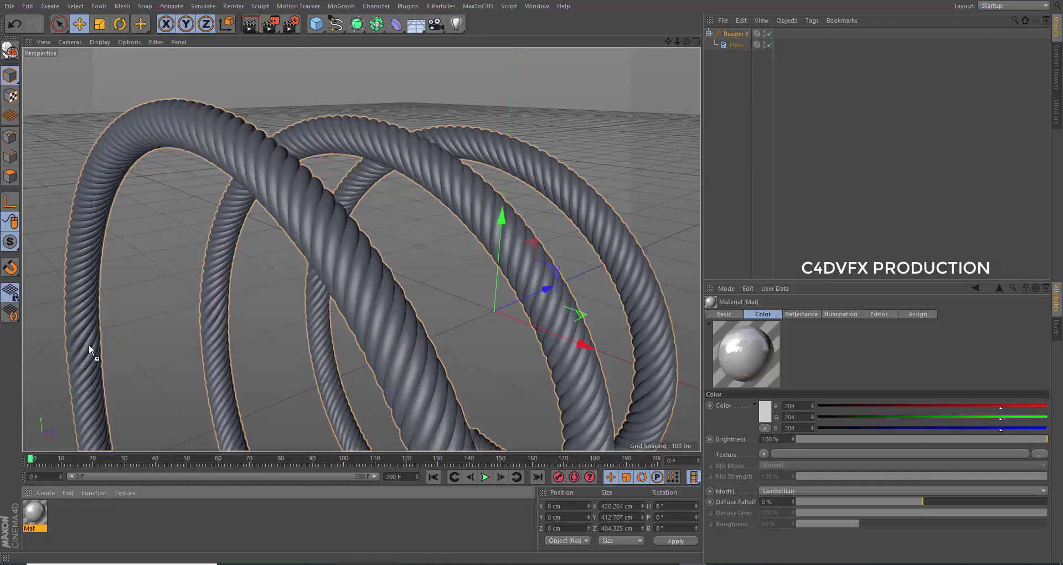
Apply Mat to the rope, render a preview, and give Mat an orange base colour.
left_click_drag(39, 518, 87, 344)
key("ctrl+r")
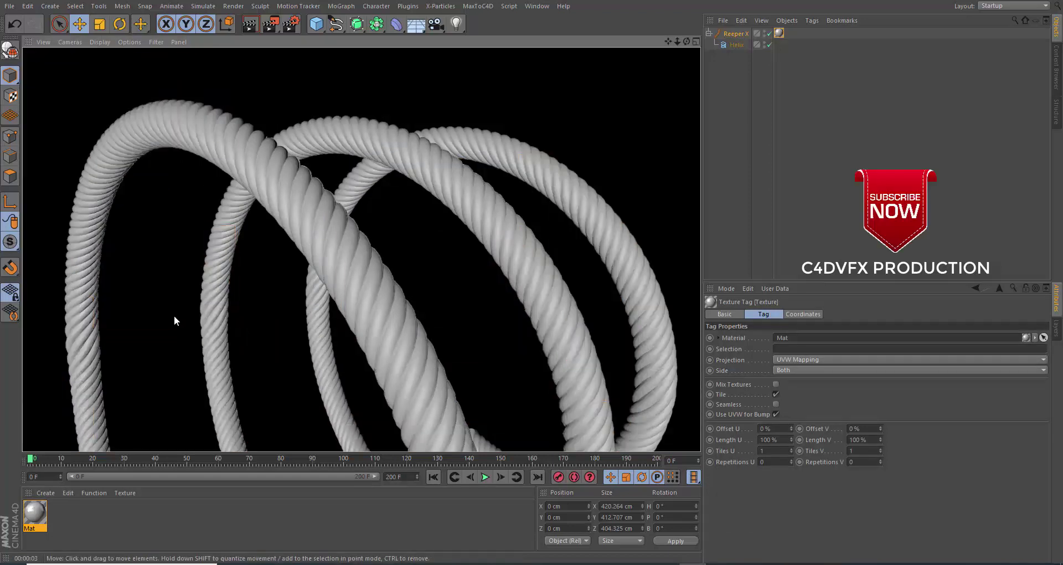
double_click(35, 512)
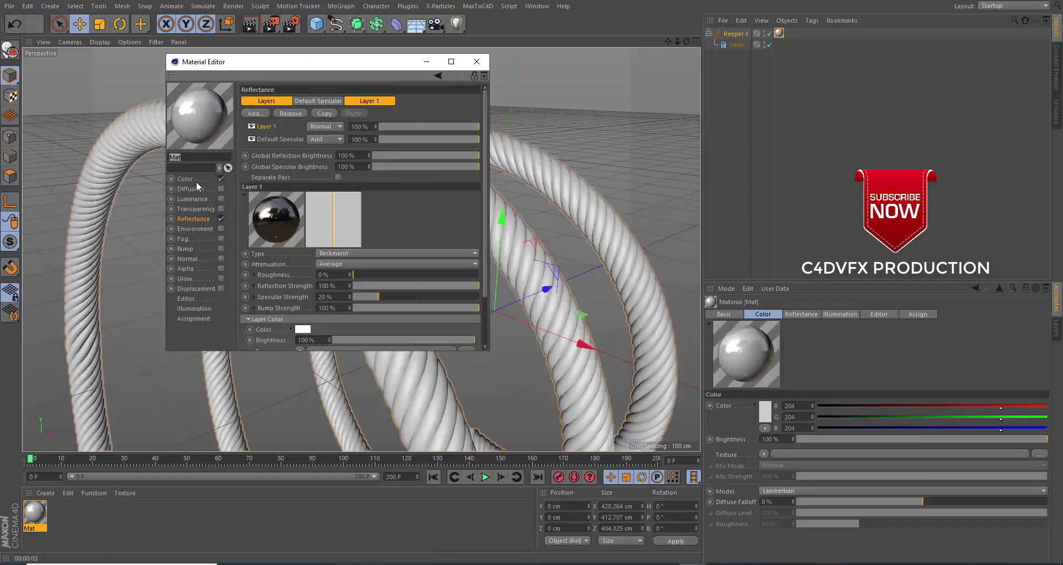
left_click(186, 179)
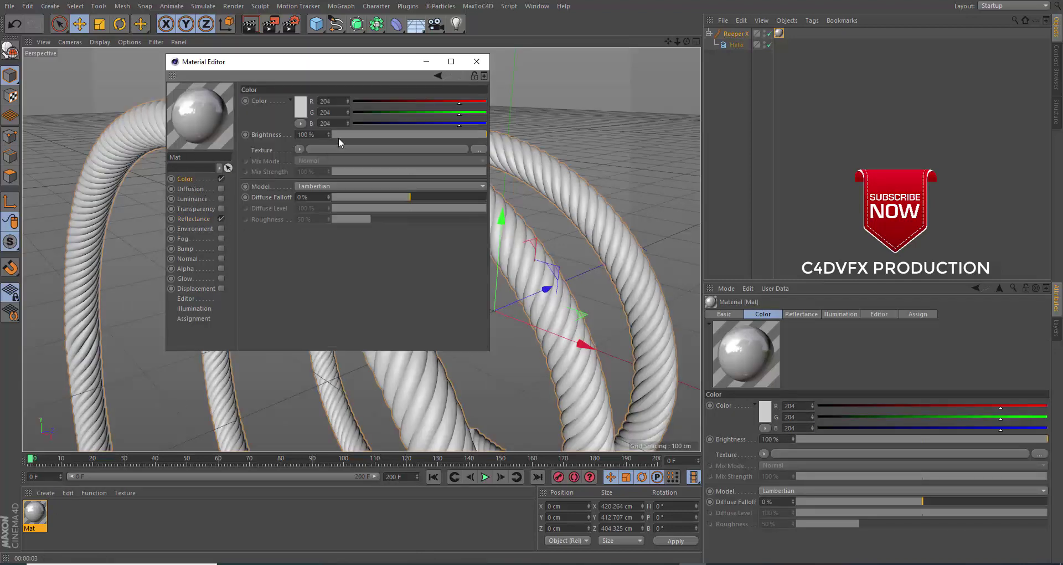
left_click(300, 113)
left_click_drag(271, 78, 286, 68)
left_click(303, 74)
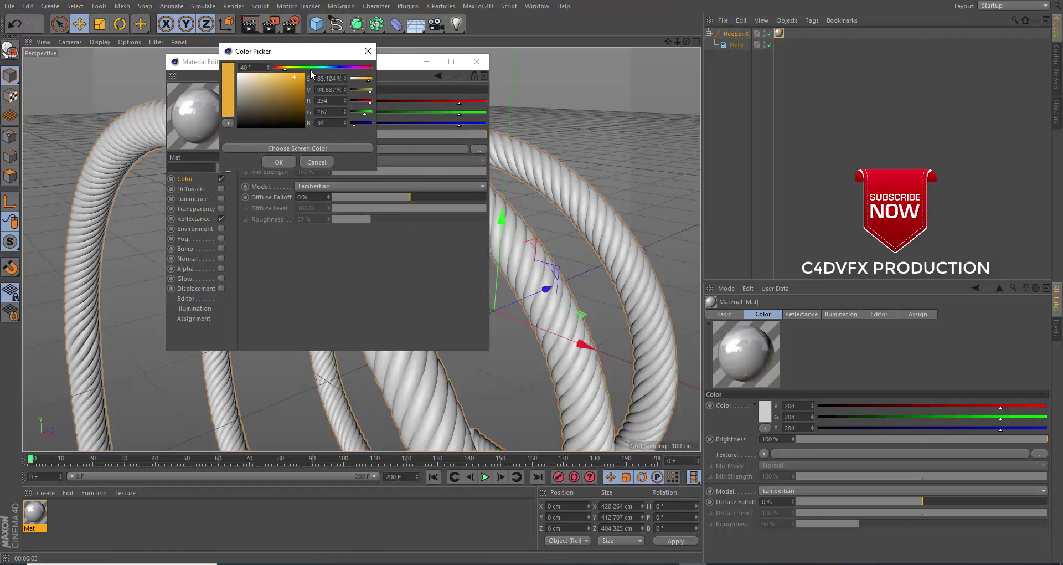
left_click(284, 164)
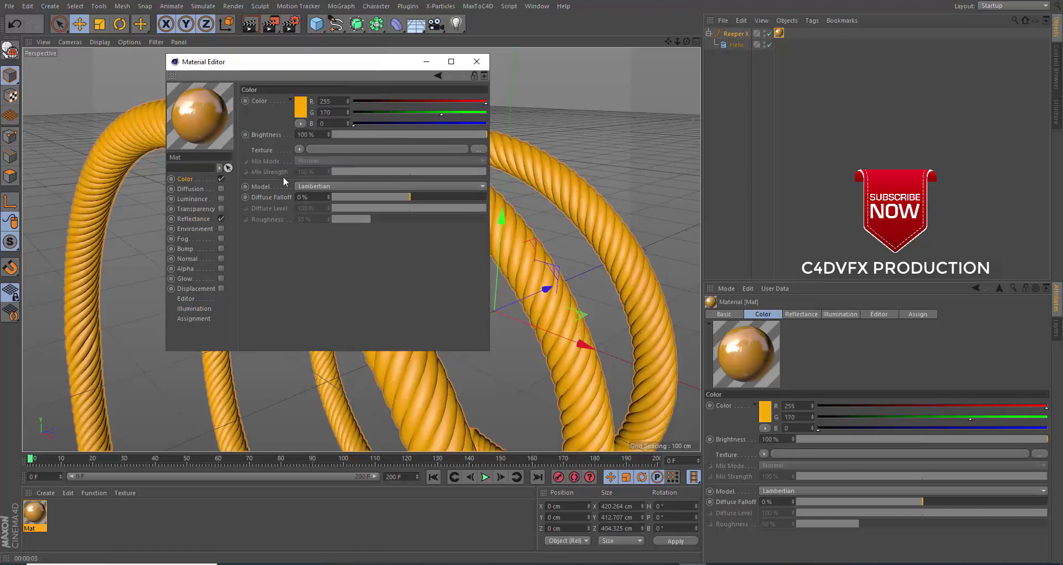
Refine Mat's colour to a muted red-brown, RGB 135, 78, 48.
left_click(305, 110)
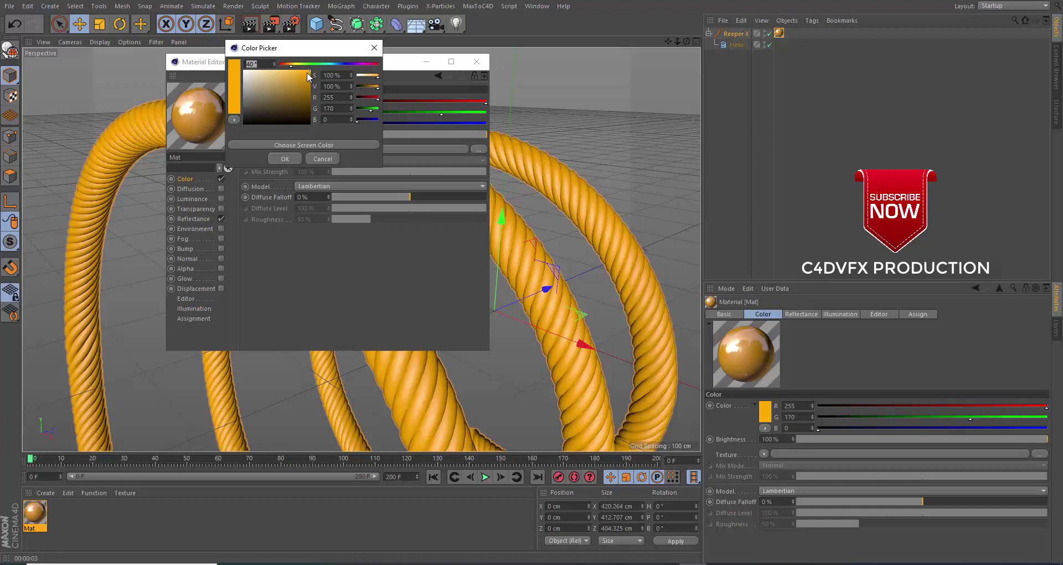
left_click_drag(298, 100, 315, 99)
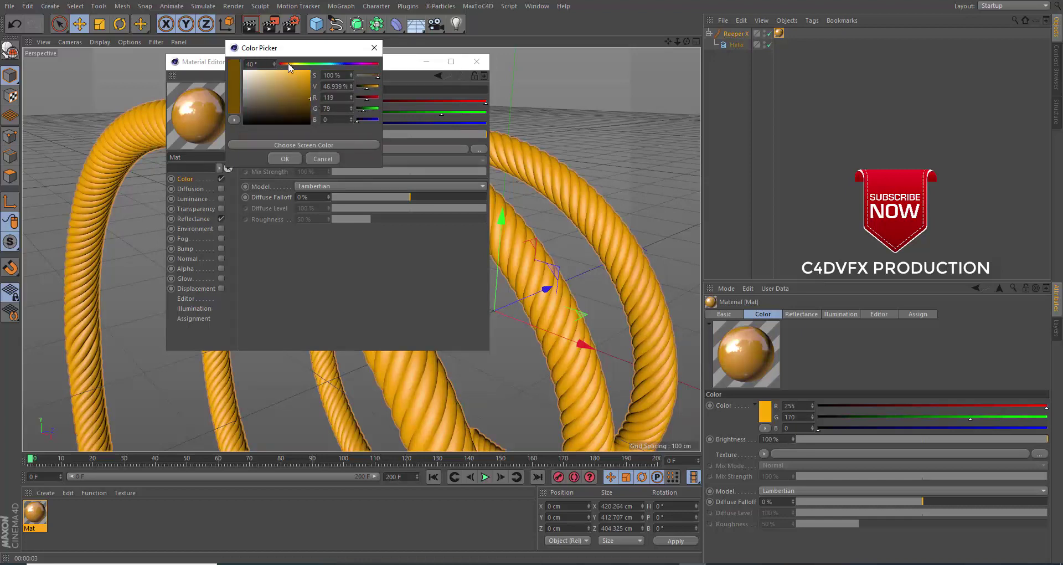
left_click_drag(288, 65, 285, 64)
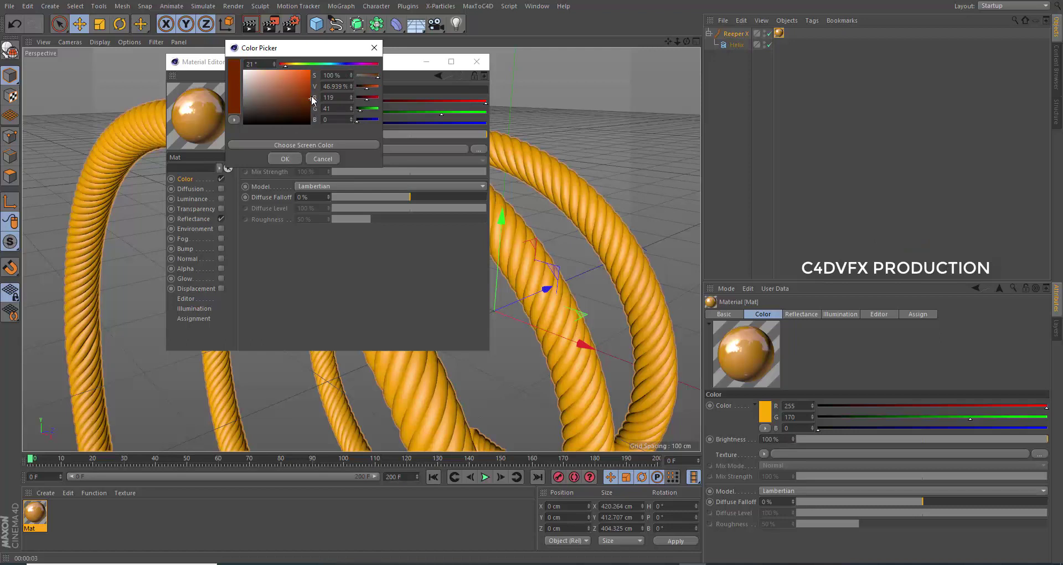
left_click_drag(291, 98, 275, 100)
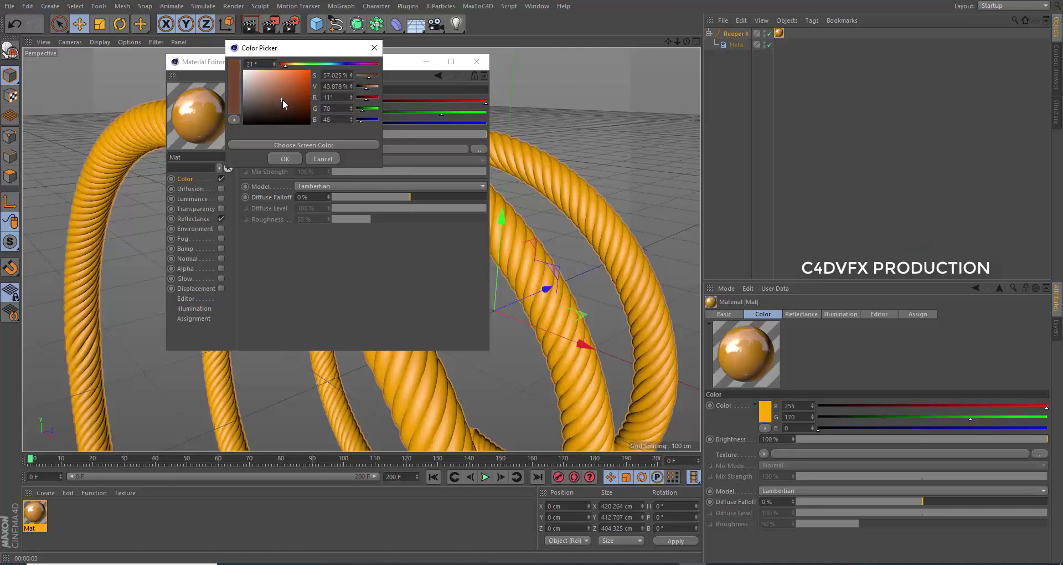
left_click(284, 98)
left_click(285, 158)
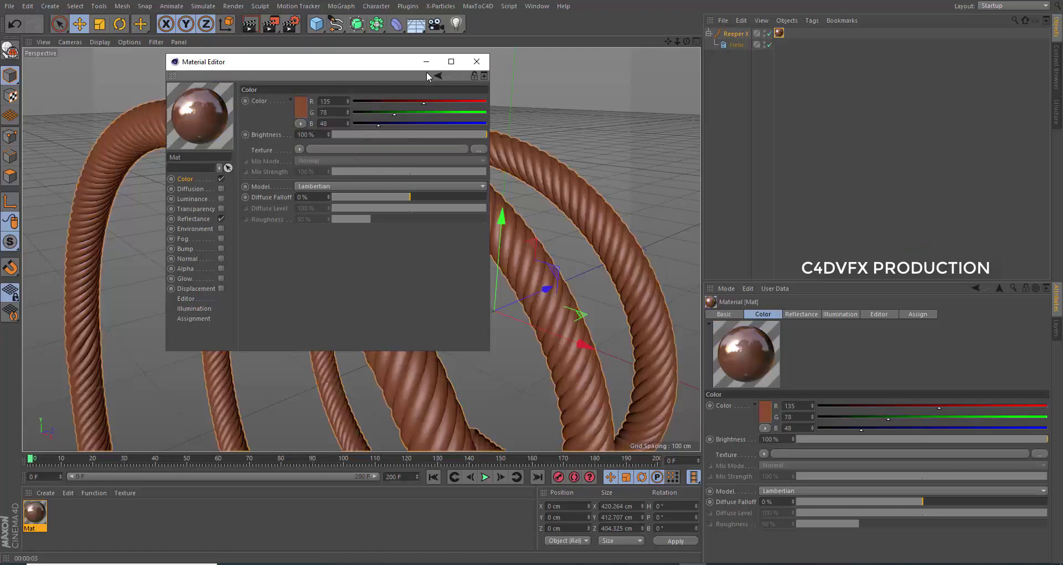
left_click(426, 62)
Render a preview of the brown rope, then add a Sky object to the scene.
key("ctrl+r")
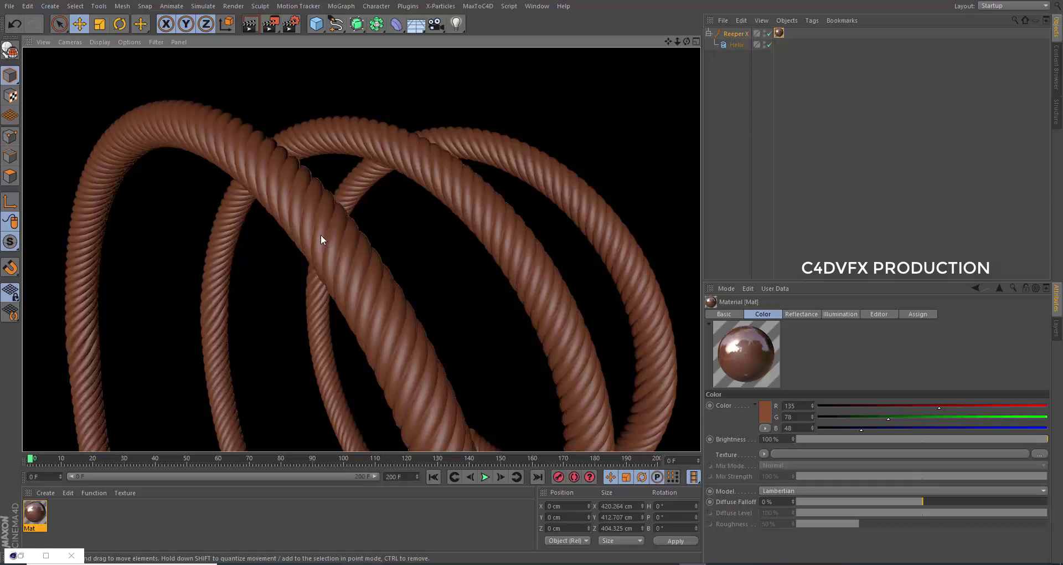
mouse_move(321, 234)
left_mouse_down("alt")
mouse_move(401, 313)
mouse_move(403, 65)
left_mouse_up("alt")
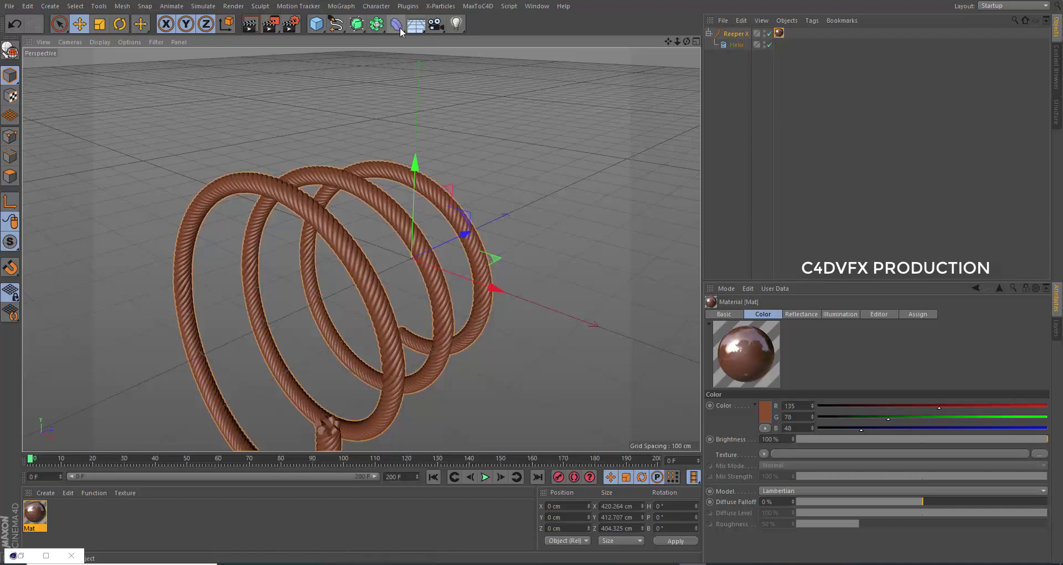
left_click_drag(416, 25, 438, 60)
left_click(438, 60)
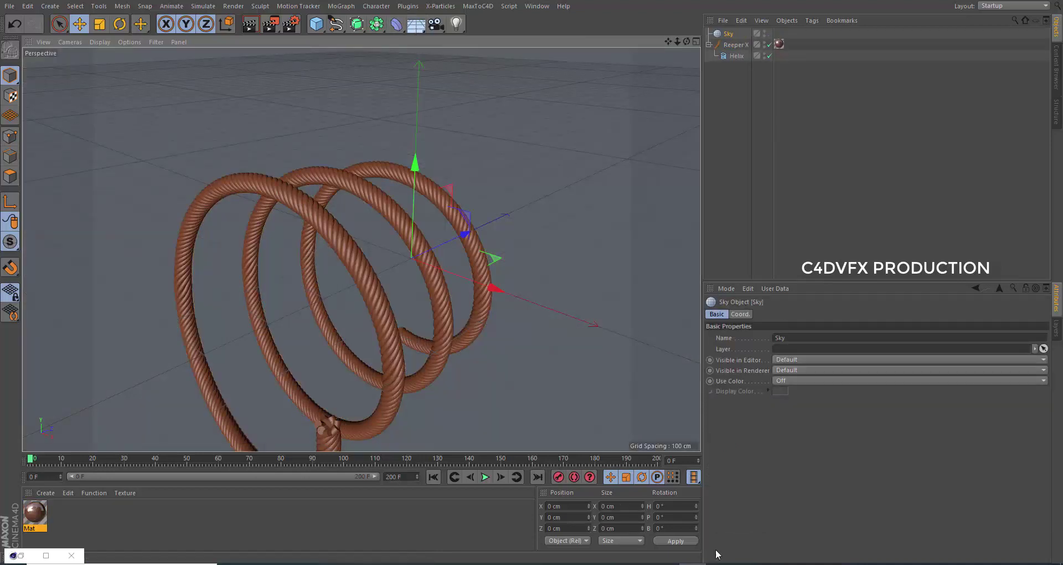
Create a second material, Mat.1, for the sky.
left_click(45, 492)
left_click(723, 98)
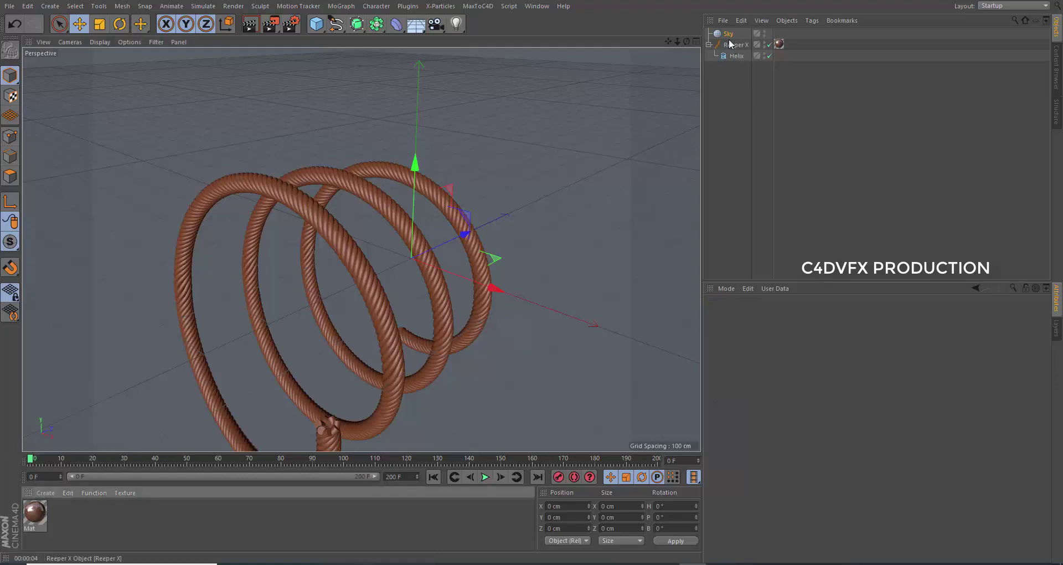
left_click(730, 35)
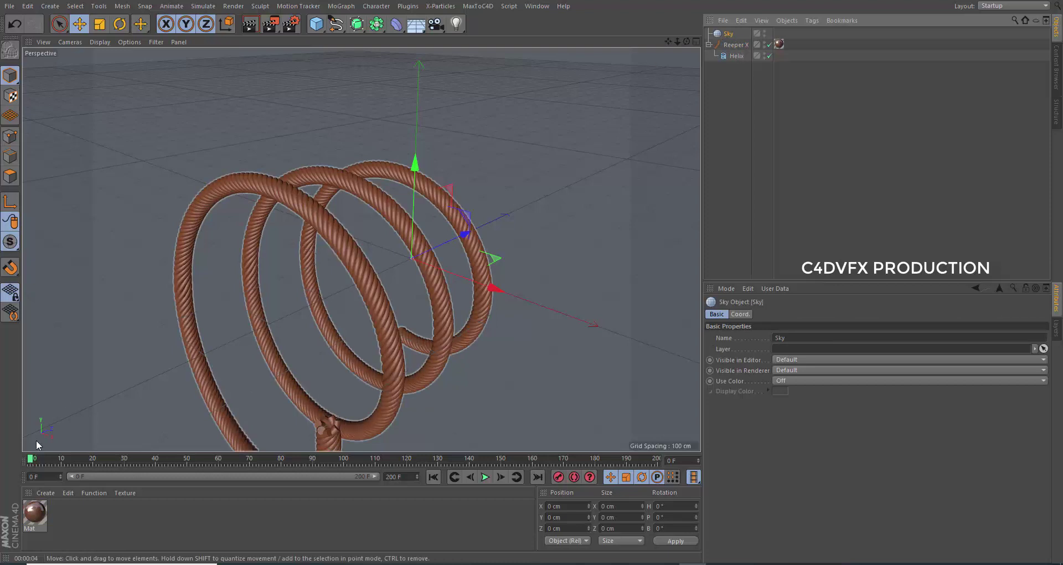
left_click(46, 492)
left_click(54, 411)
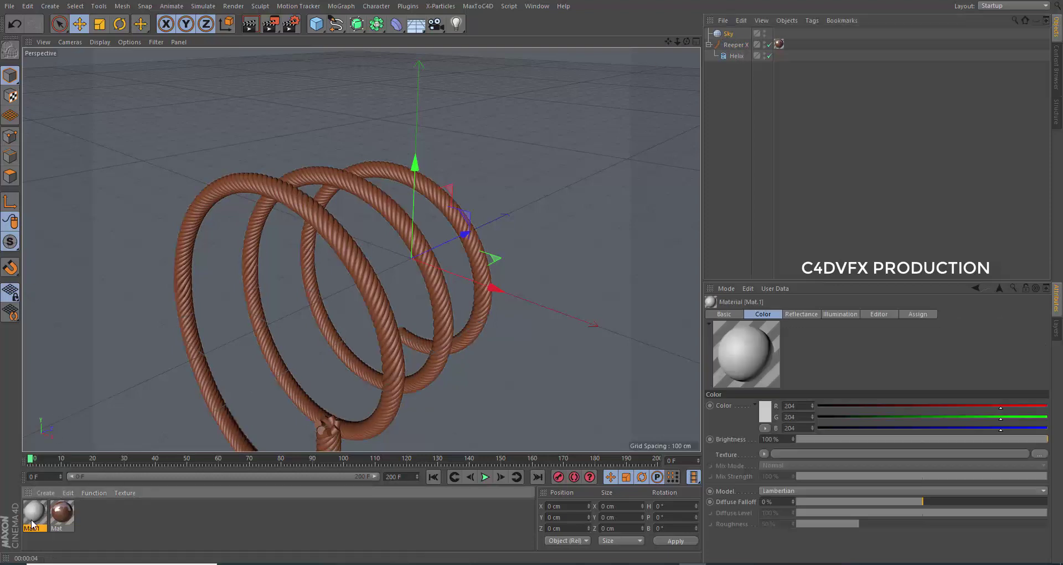
double_click(48, 508)
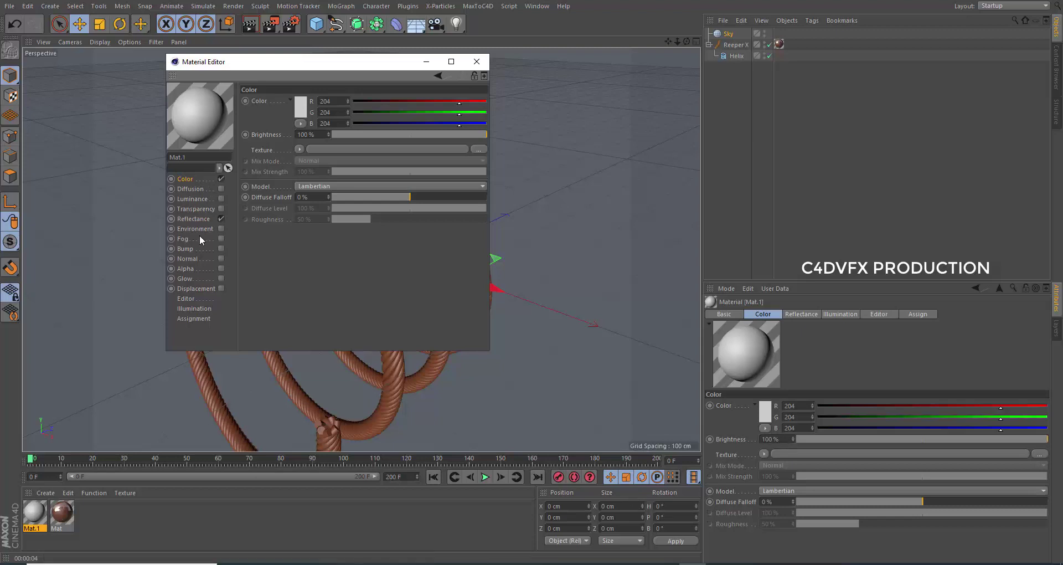
Give Mat.1 the HDR_029_Sky_Cloudy_Free environment, apply it to Sky, and disable Color and Reflectance.
left_click(204, 229)
left_click(223, 229)
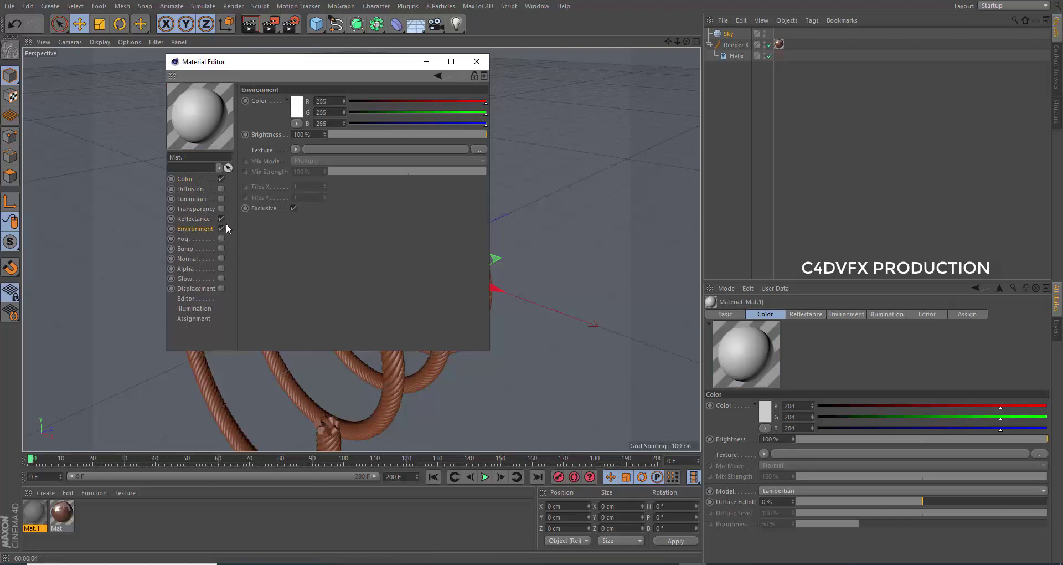
left_click(432, 149)
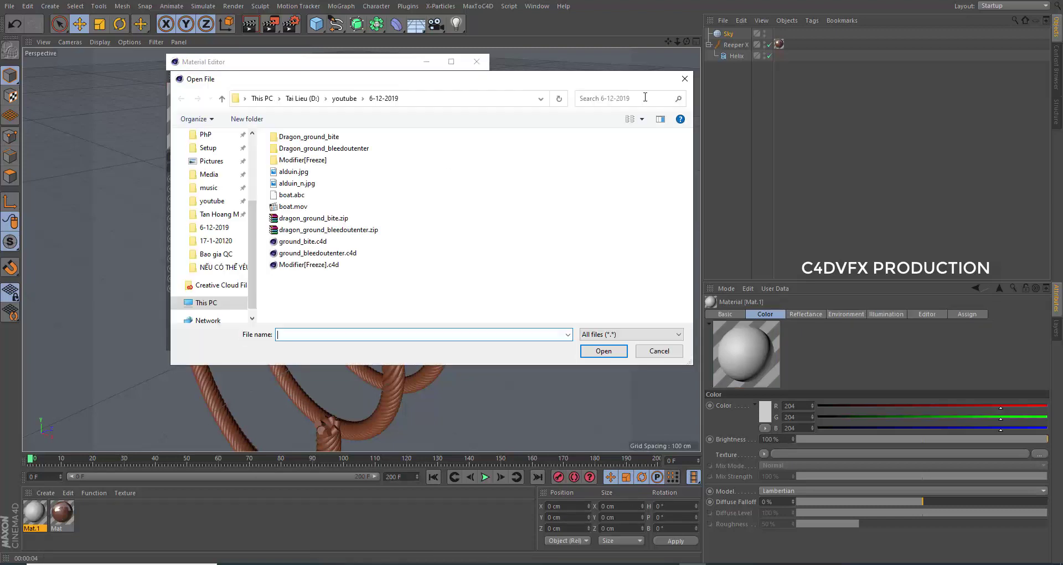
left_click(685, 78)
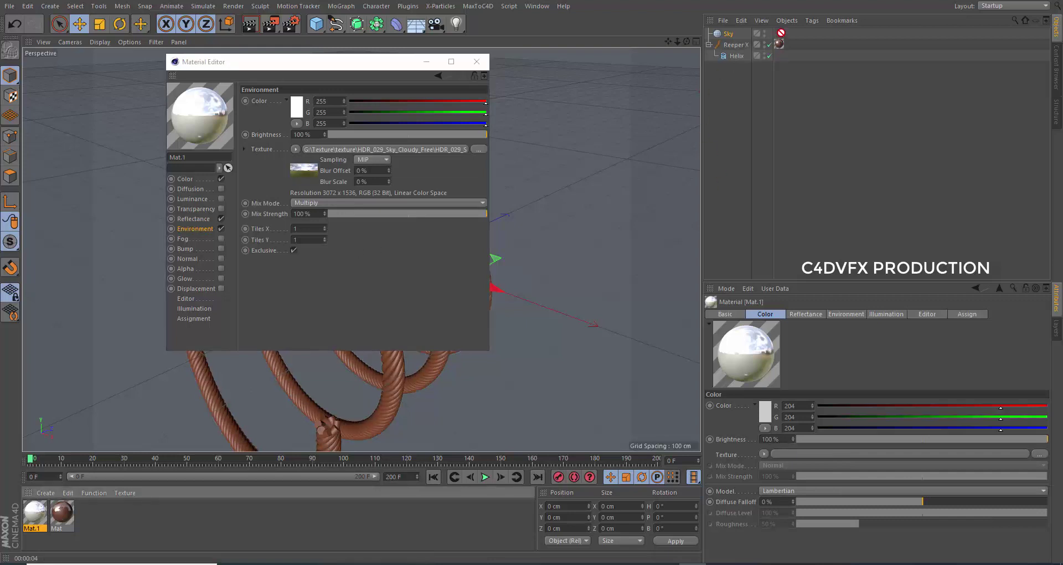
left_click_drag(780, 33, 779, 33)
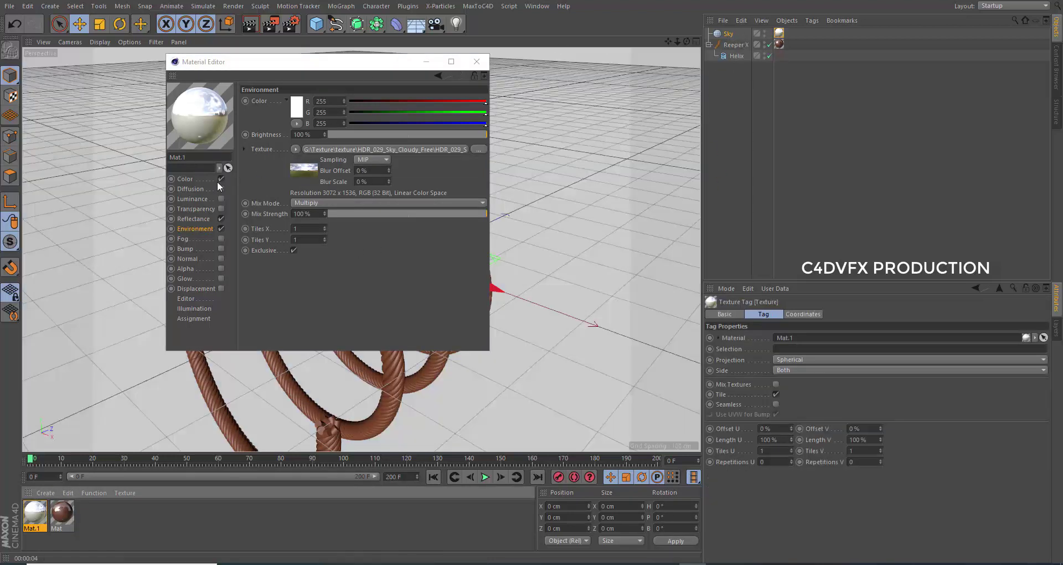
left_click(220, 219)
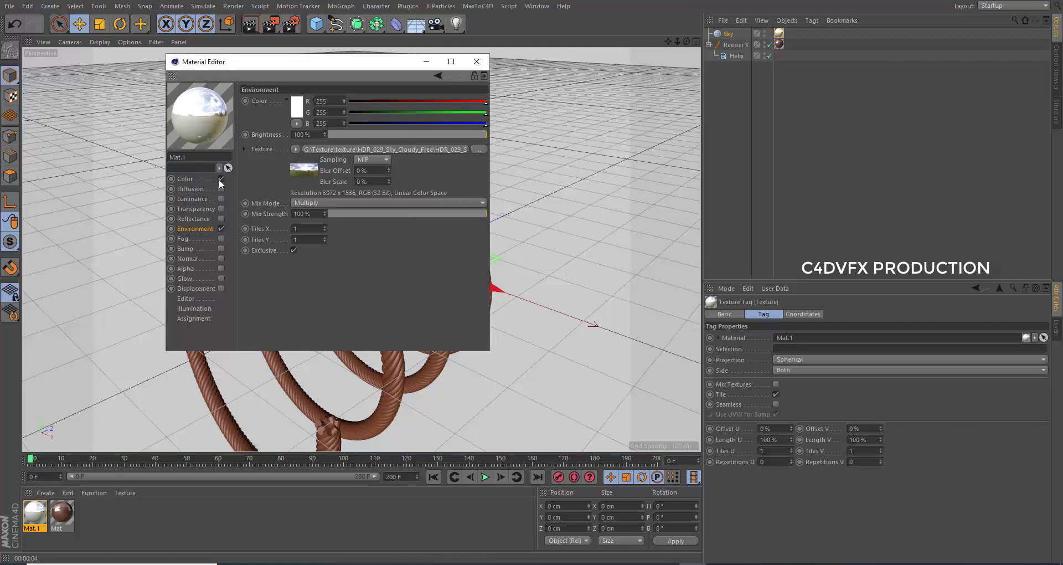
left_click(220, 179)
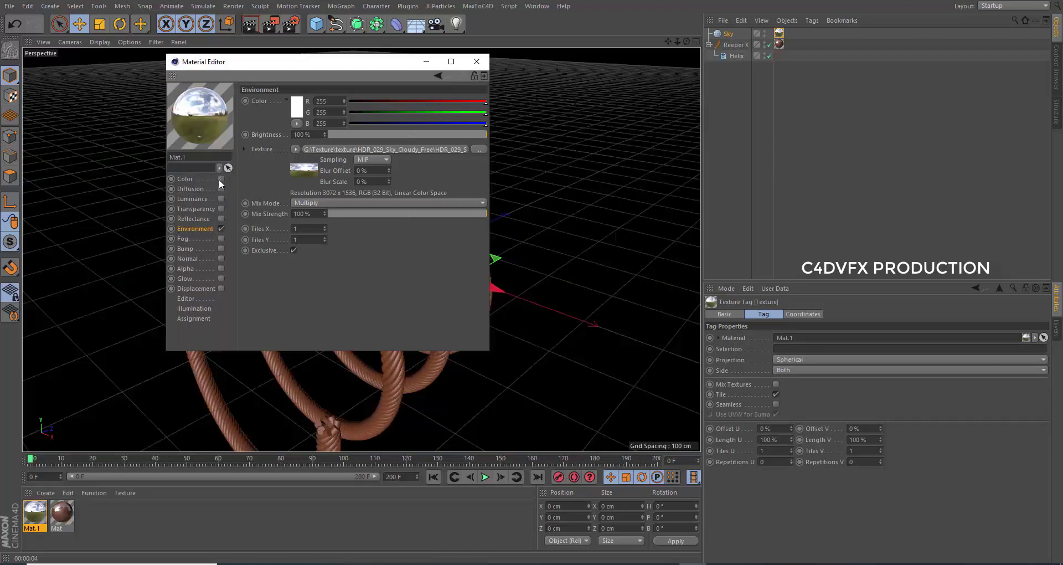
Render the scene with the HDR sky and zoom in close to the rope.
left_click(427, 61)
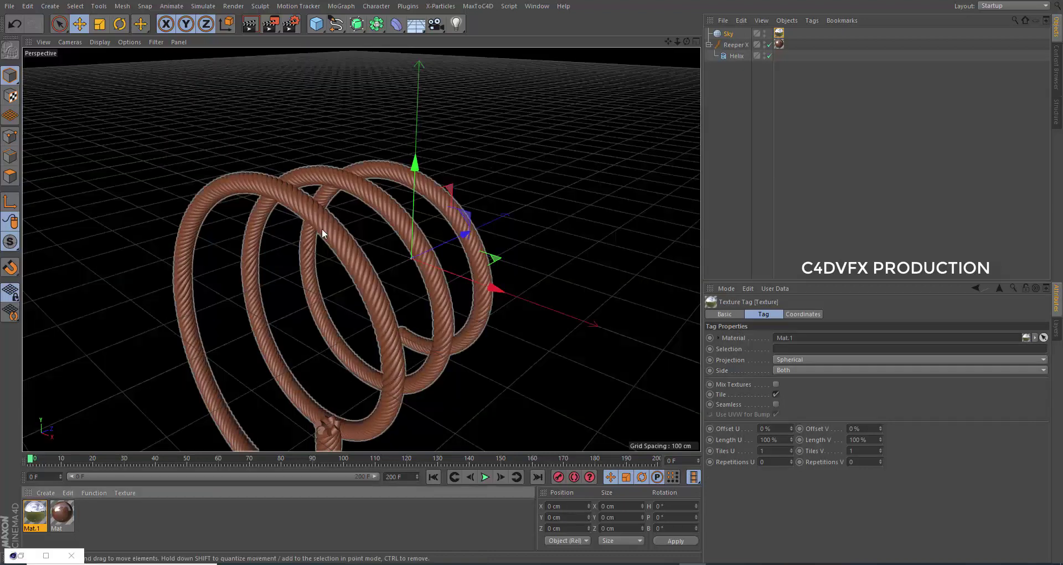
key("ctrl+r")
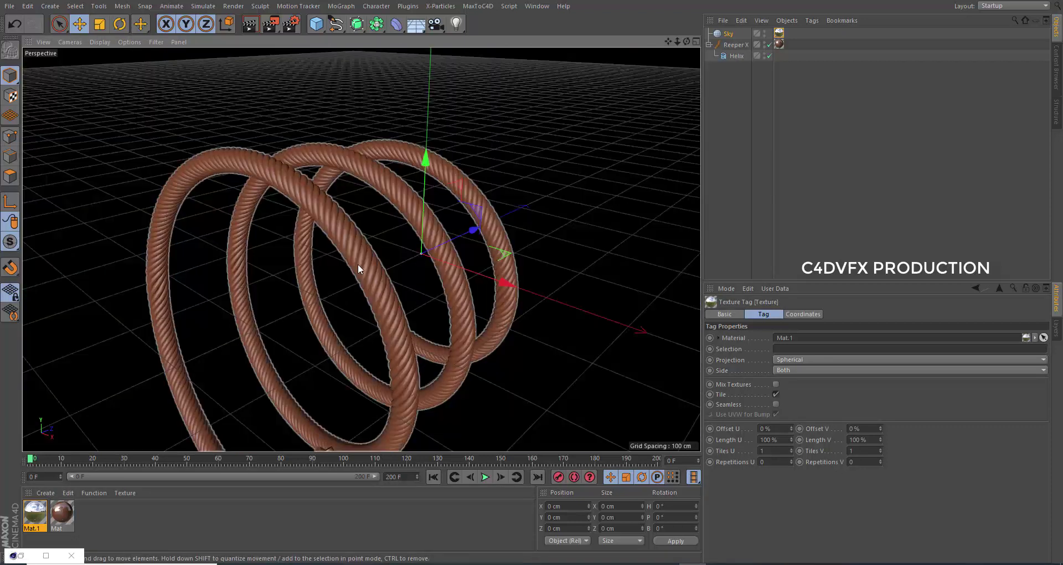
scroll(360, 263, "up", 5)
left_click_drag(362, 263, 362, 331, "alt")
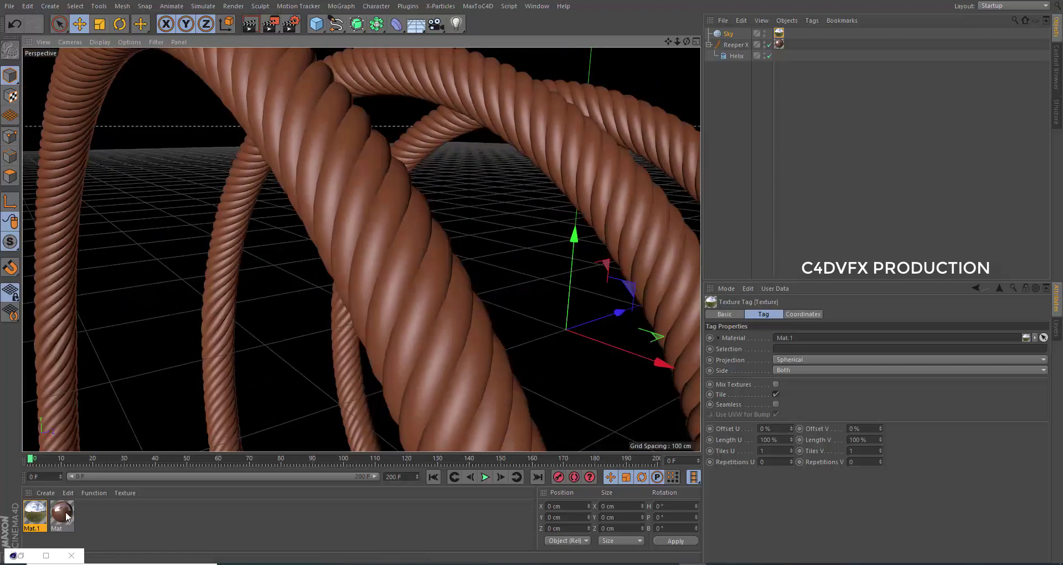
Set Mat's reflection to 44%, specular to 28% and roughness to 26%.
double_click(66, 514)
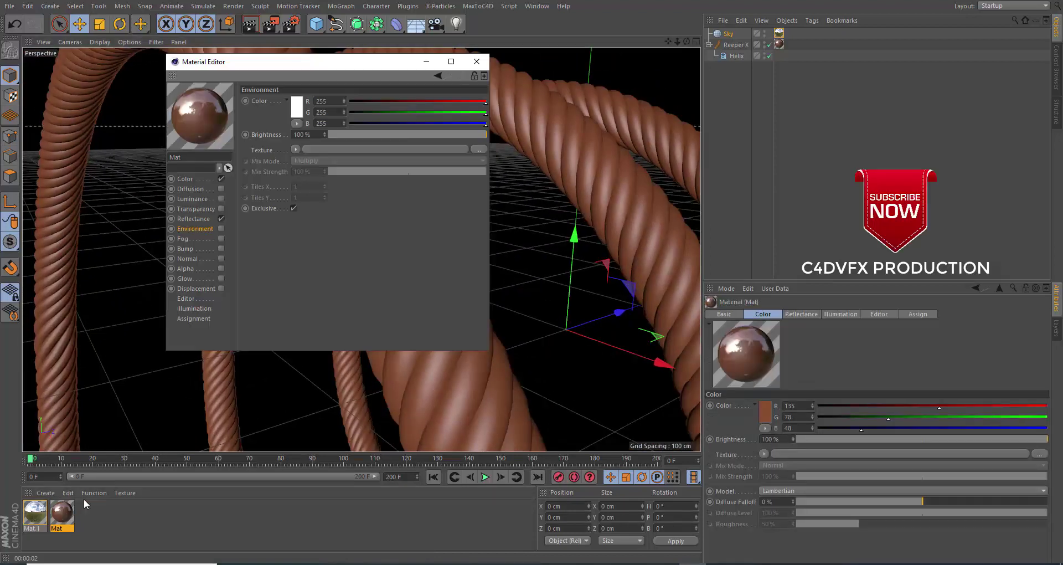
left_click(183, 219)
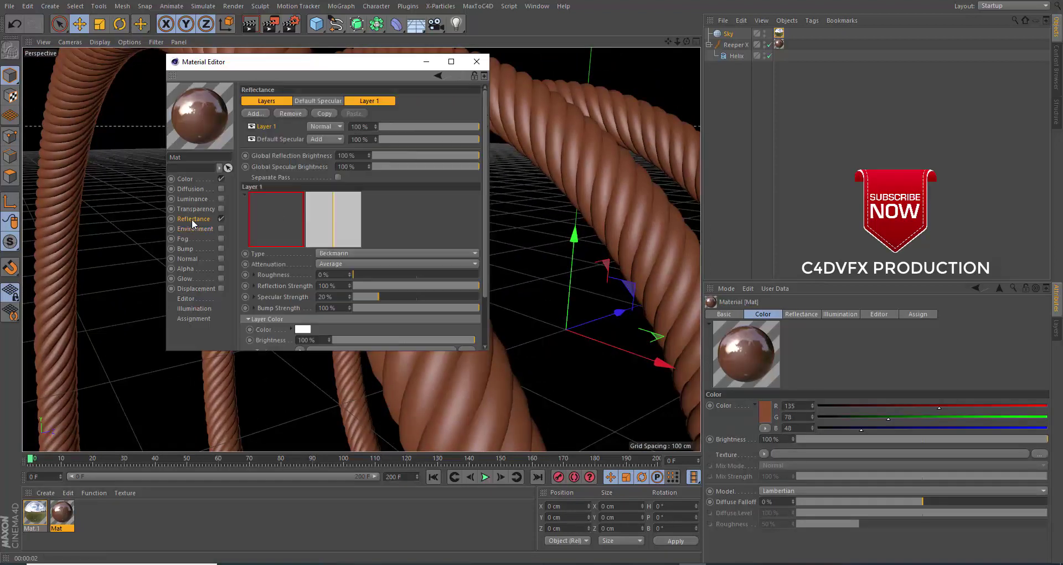
left_click(403, 166)
left_click(420, 155)
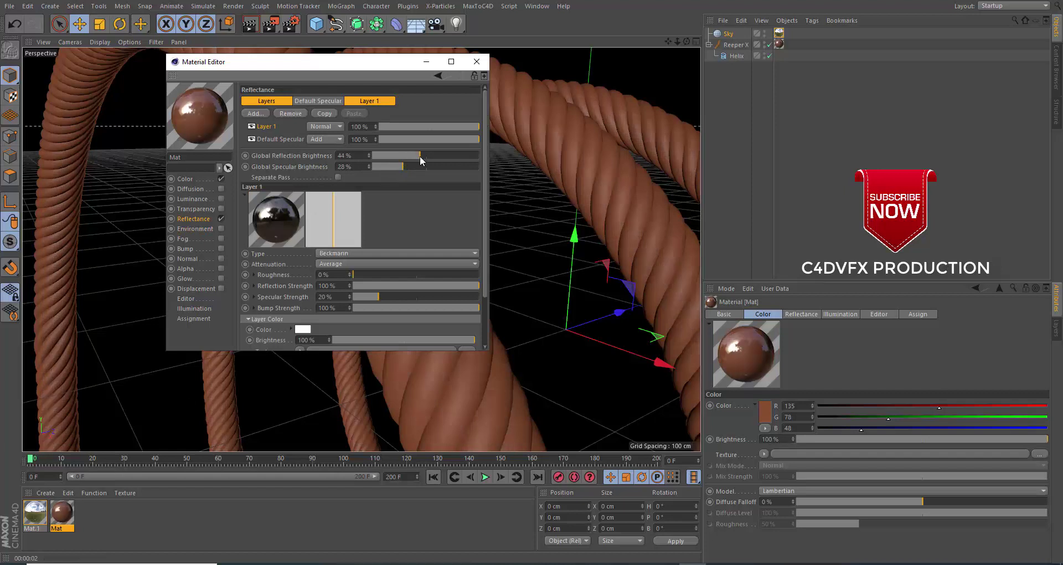
left_click_drag(363, 275, 386, 273)
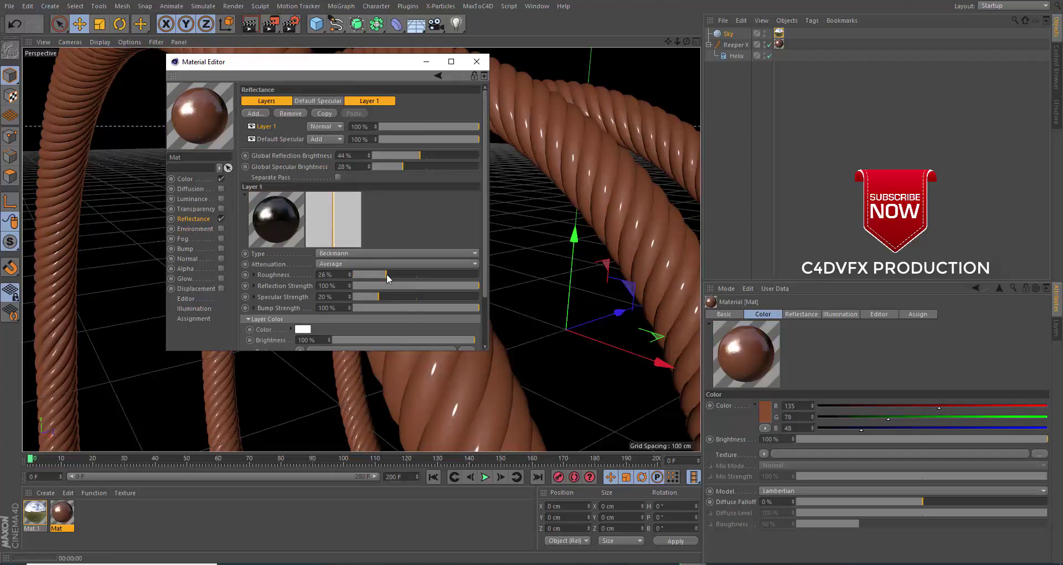
left_click(426, 63)
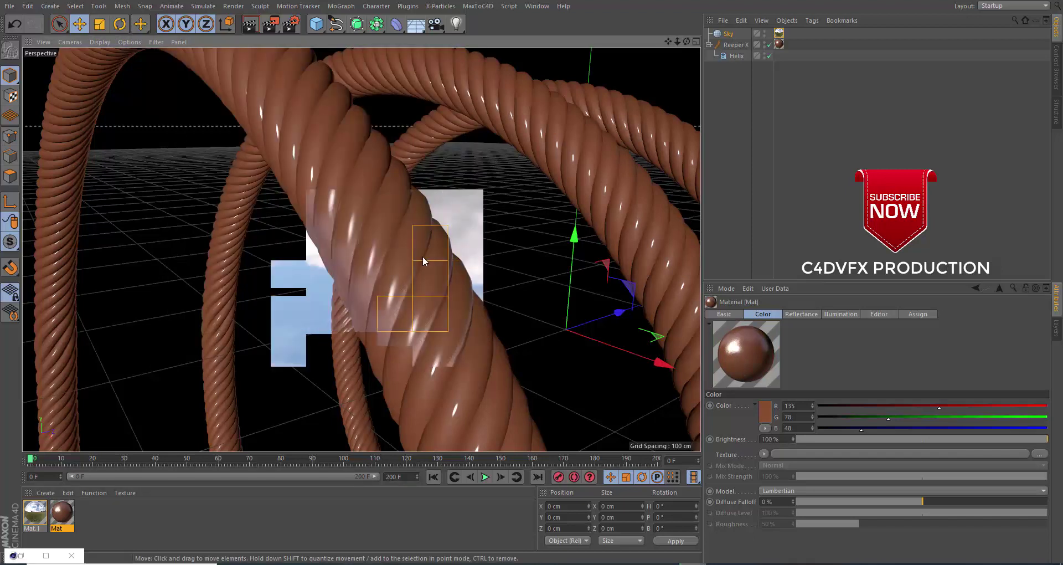